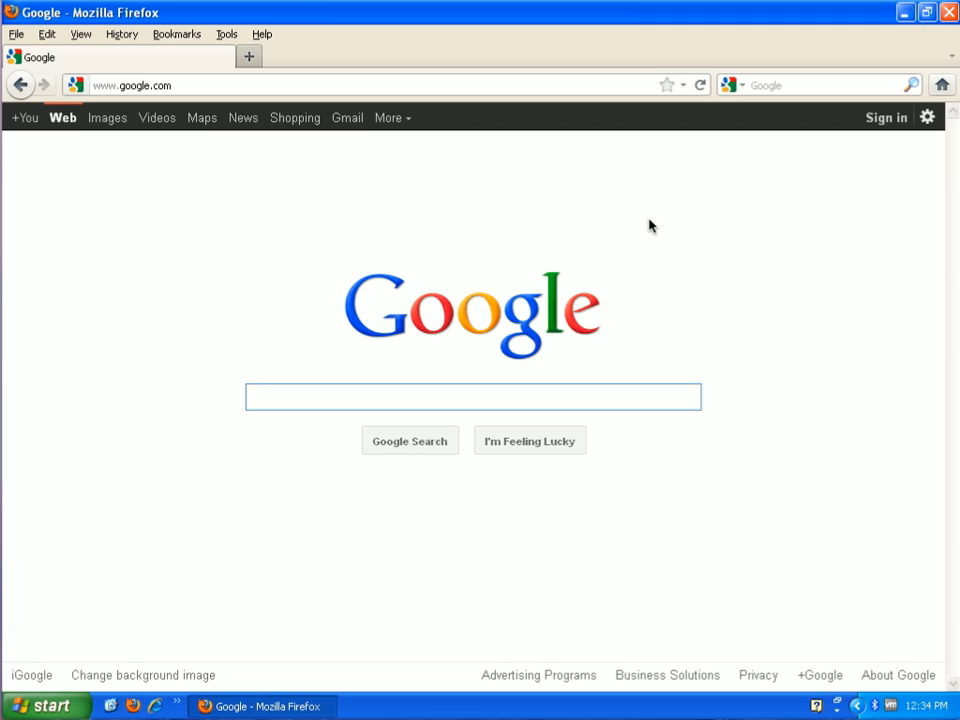
# - Go to the Yahoo! Small Business site at smallbusiness.yahoo.com
pyautogui.click(248, 84)
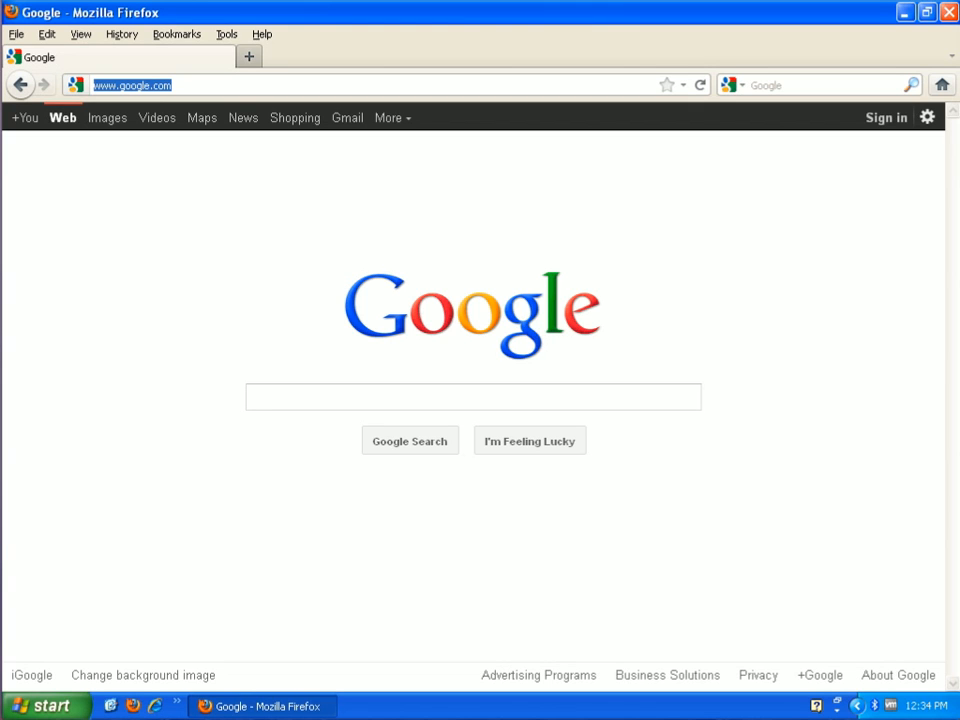
pyautogui.write('sma')
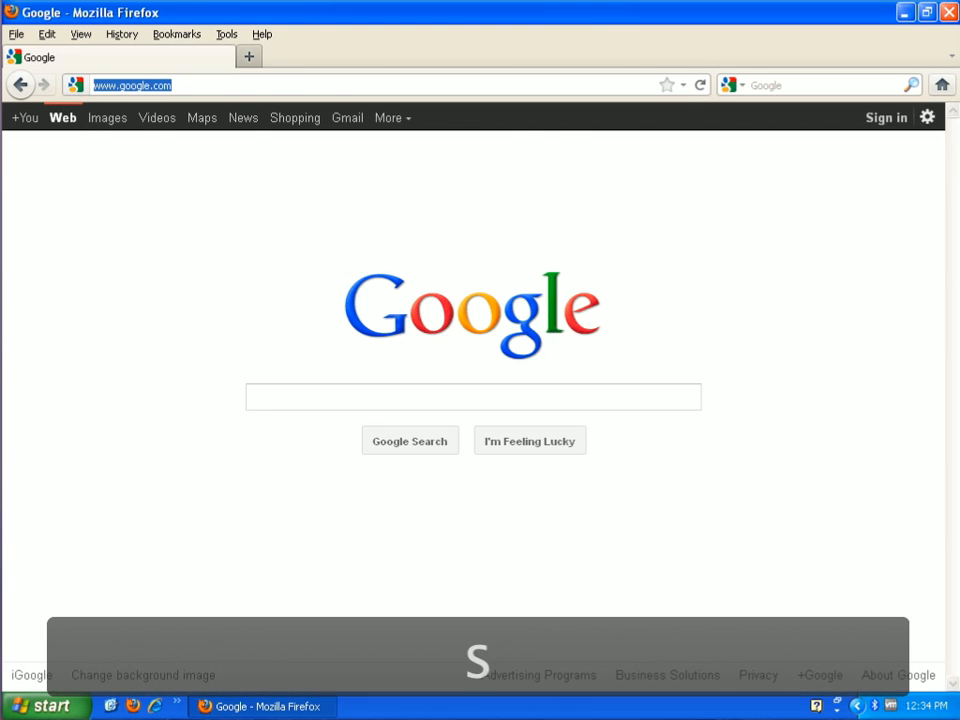
pyautogui.write('llb')
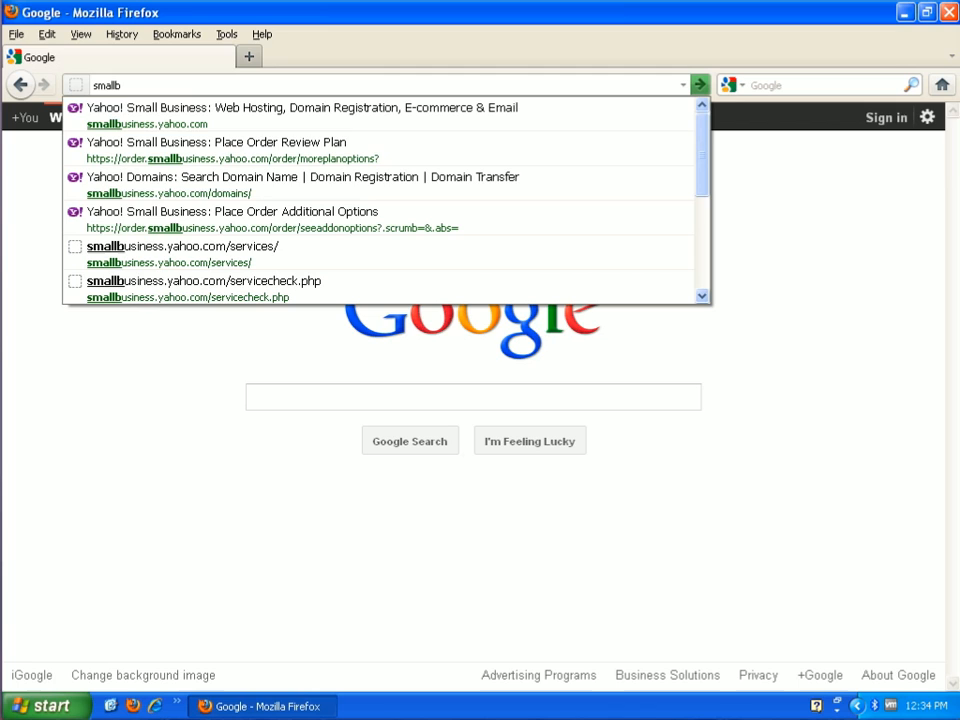
pyautogui.write('u')
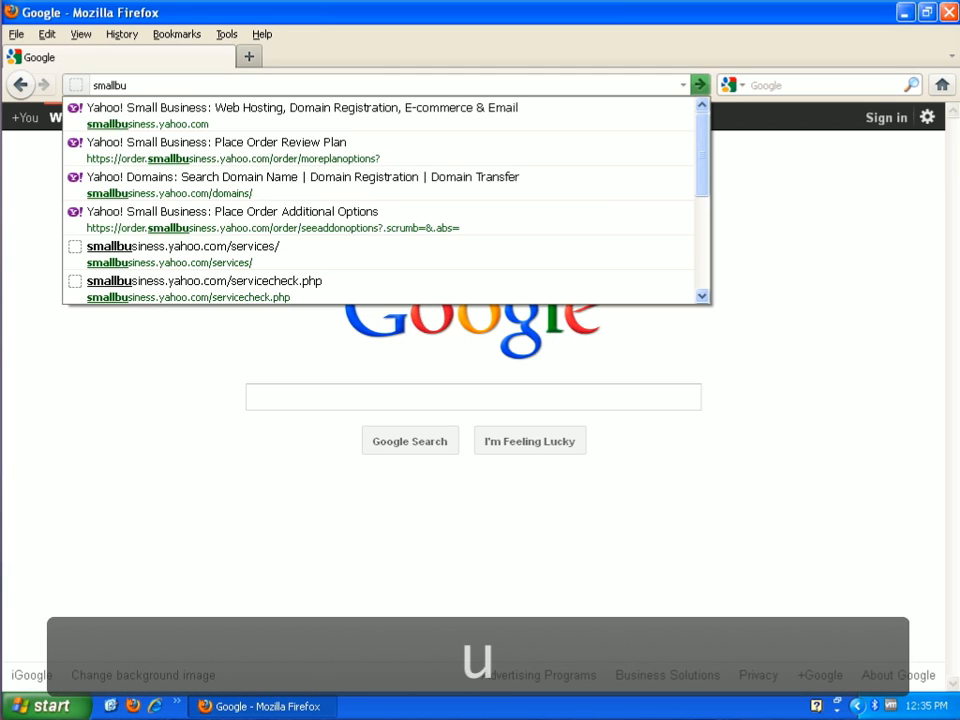
pyautogui.write('si')
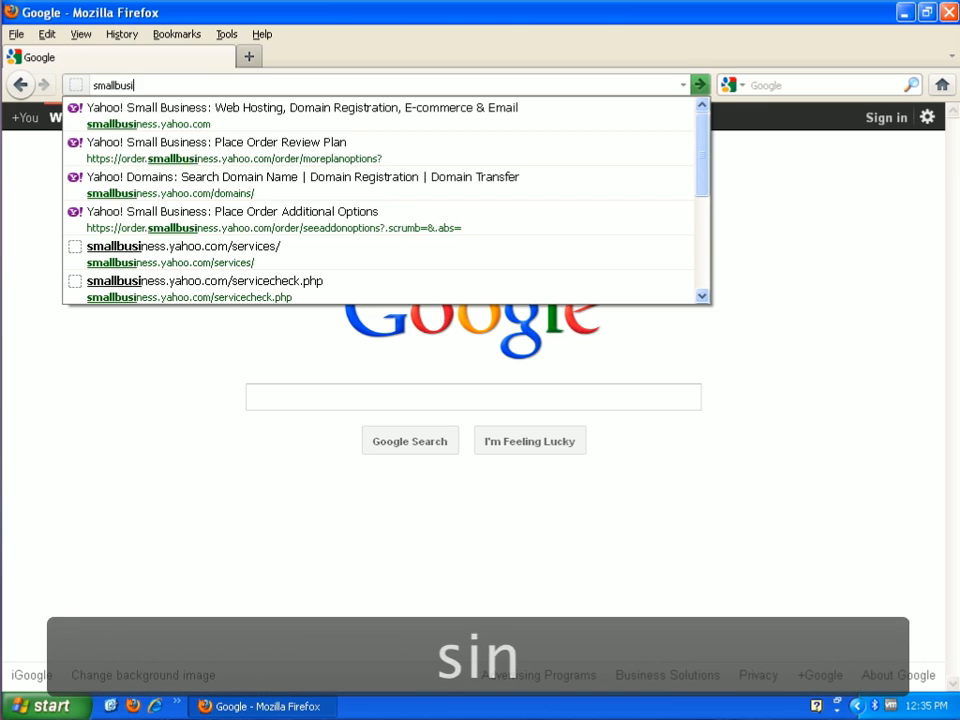
pyautogui.write('ness.ya')
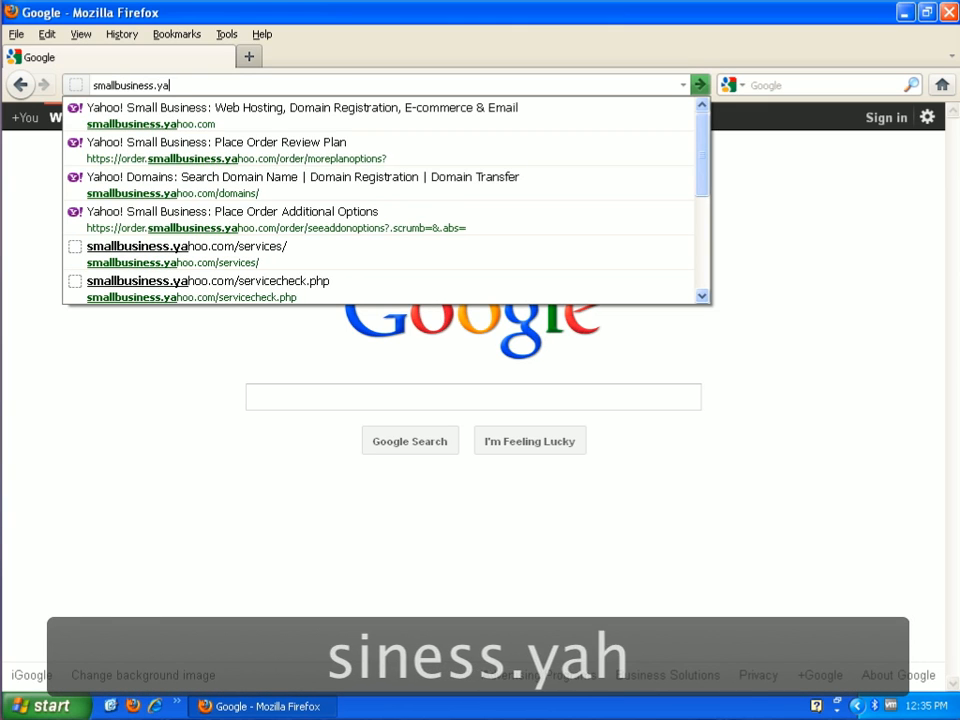
pyautogui.write('hoo.com')
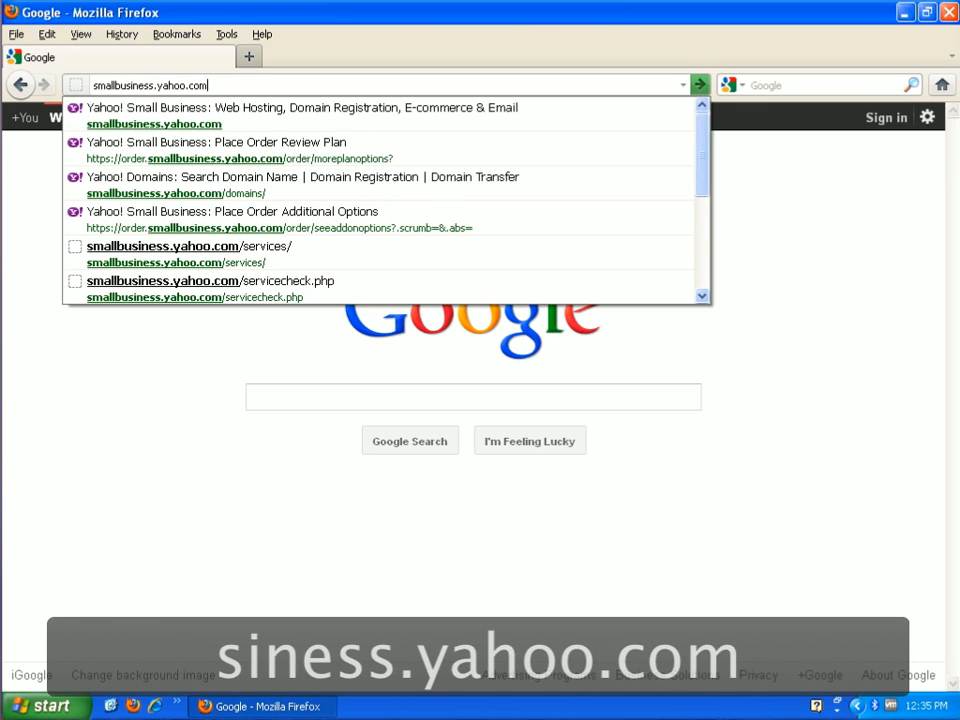
pyautogui.press('Return')
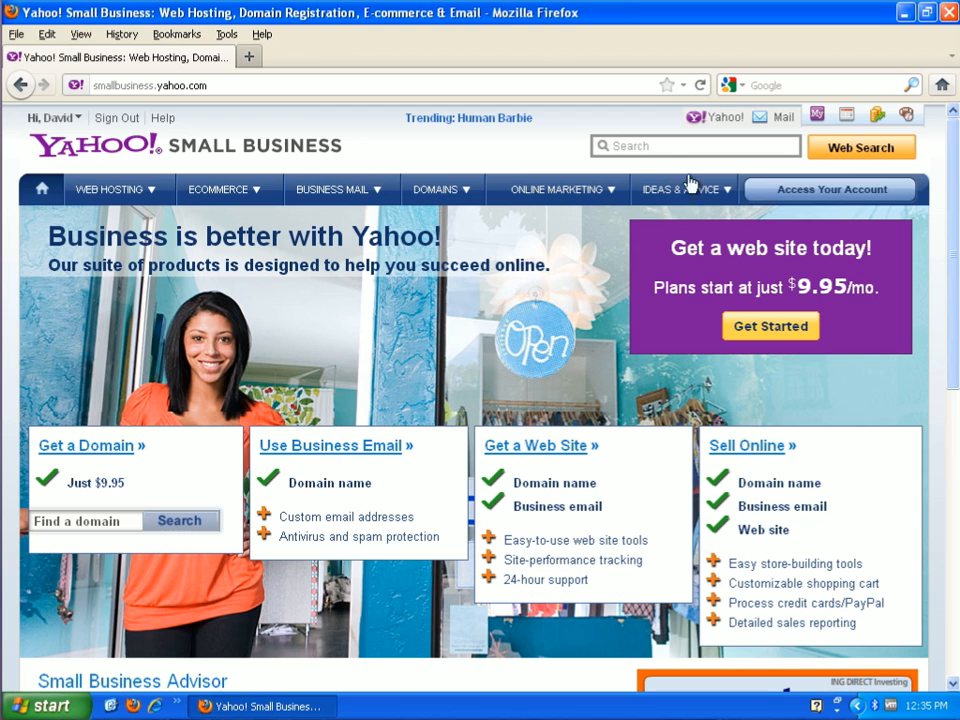
# - Open the Web Hosting Control Panel for bellareport.com from the account and set up its email with the suggested address
pyautogui.click(840, 194)
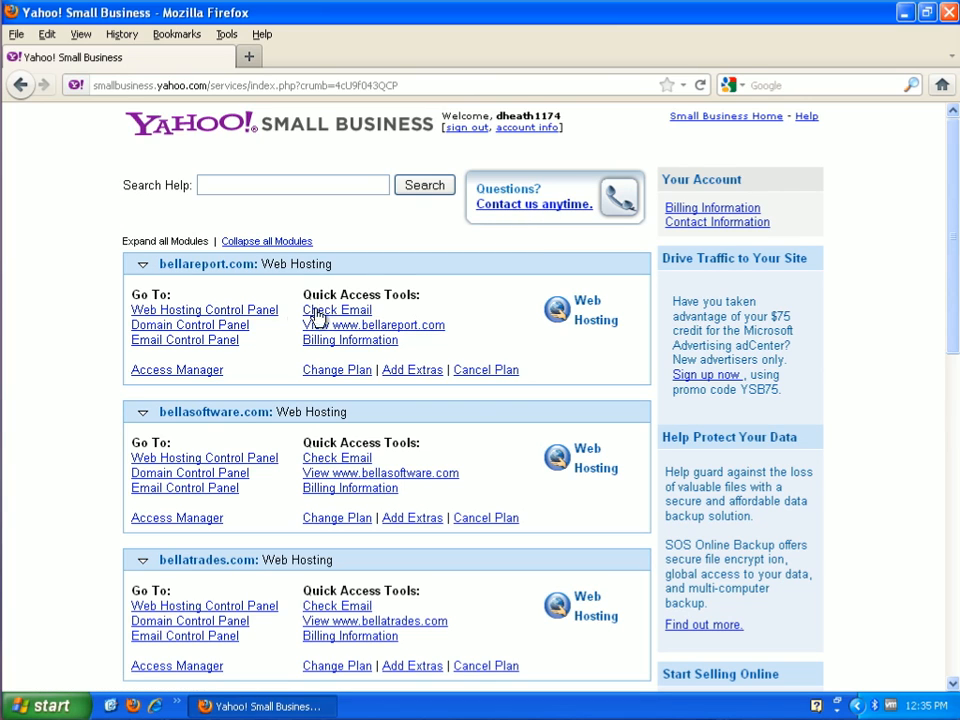
pyautogui.click(262, 318)
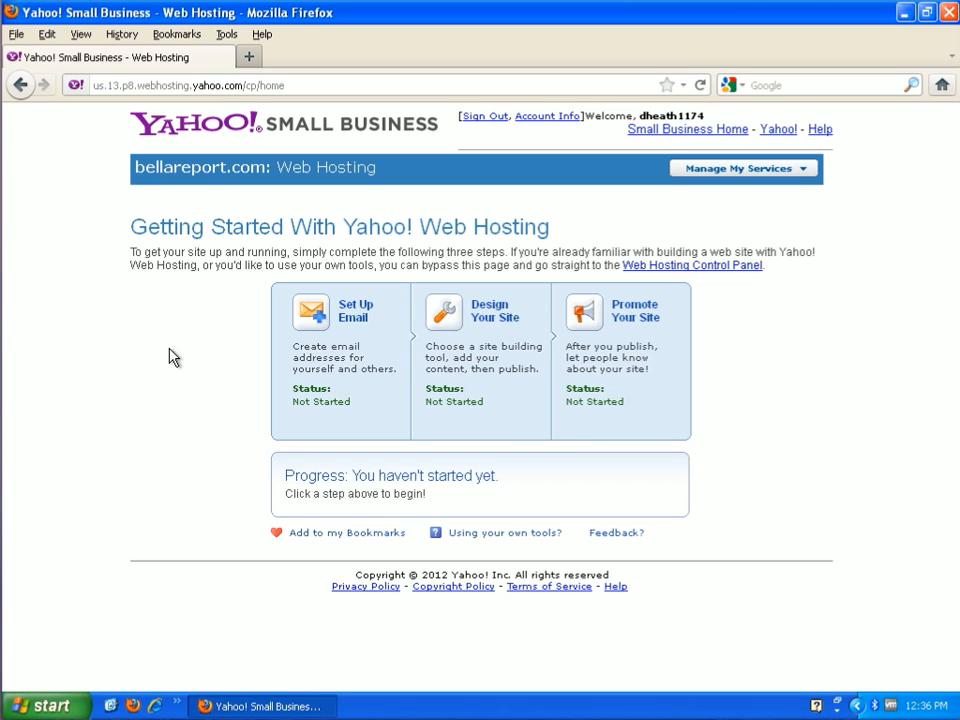
pyautogui.click(318, 322)
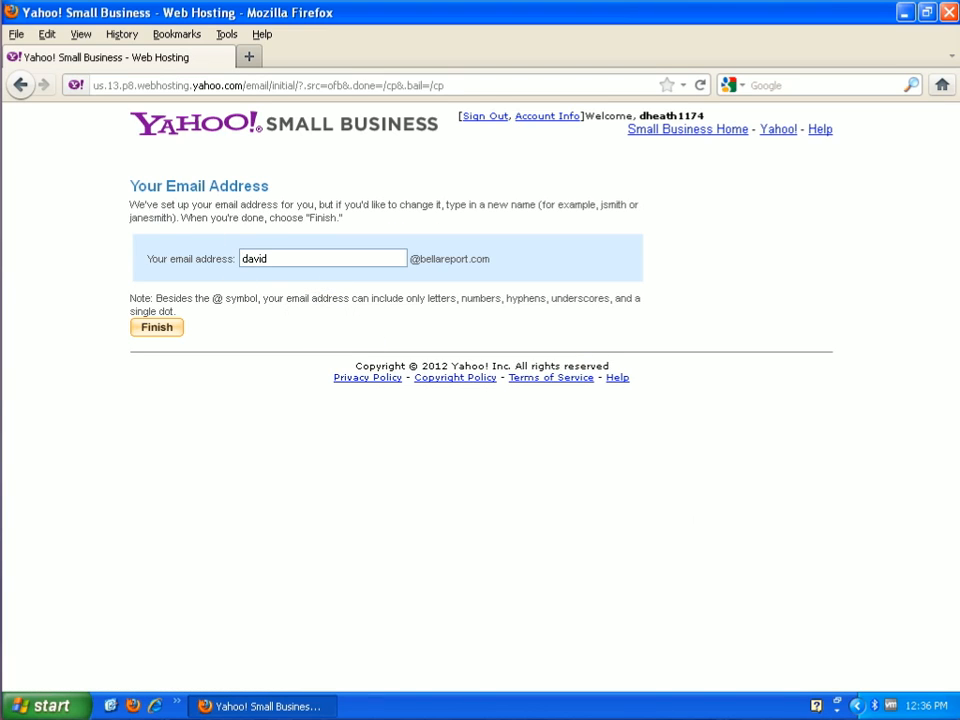
pyautogui.click(166, 330)
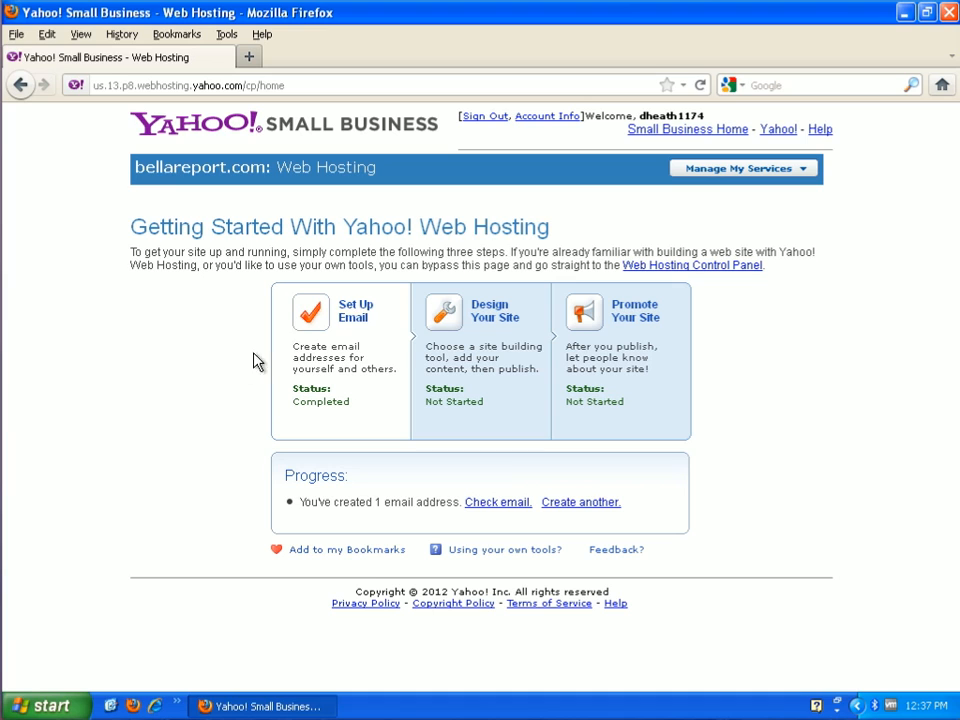
pyautogui.click(357, 314)
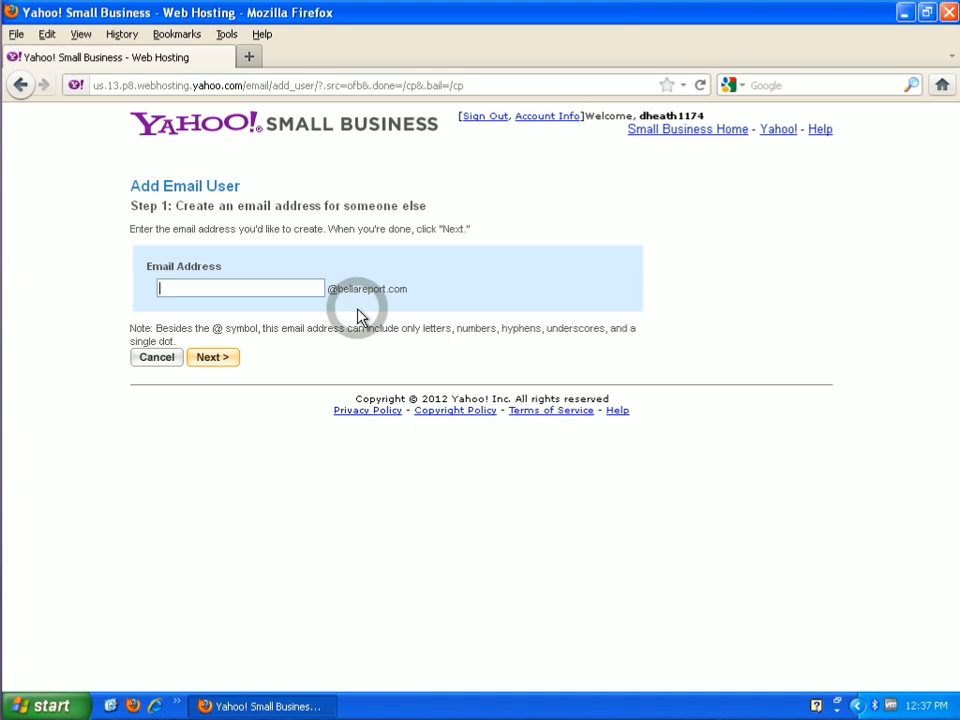
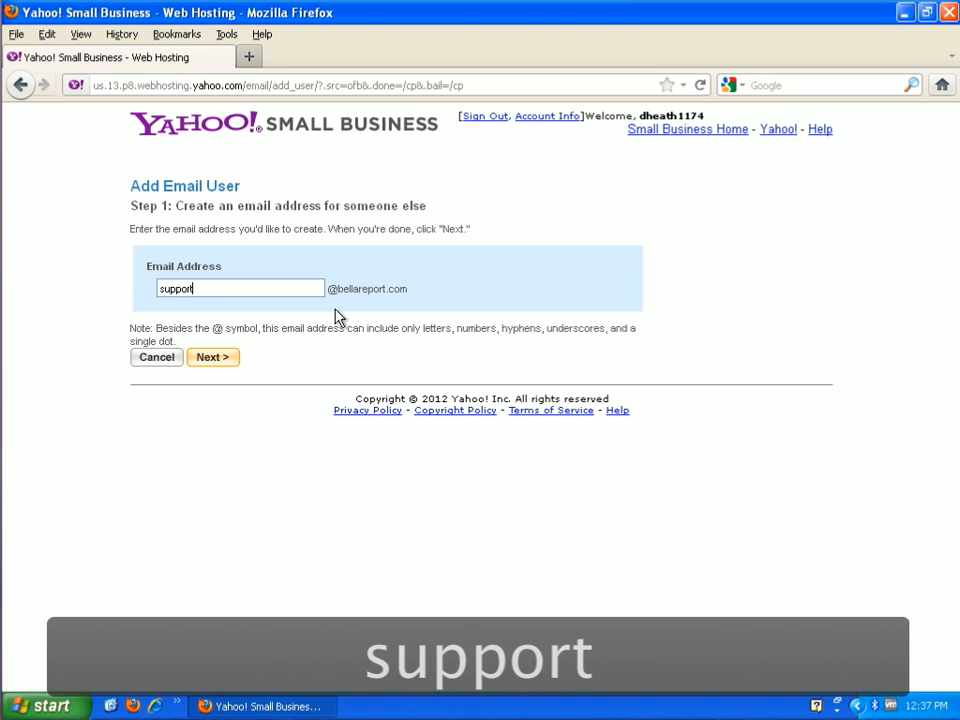
pyautogui.click(230, 370)
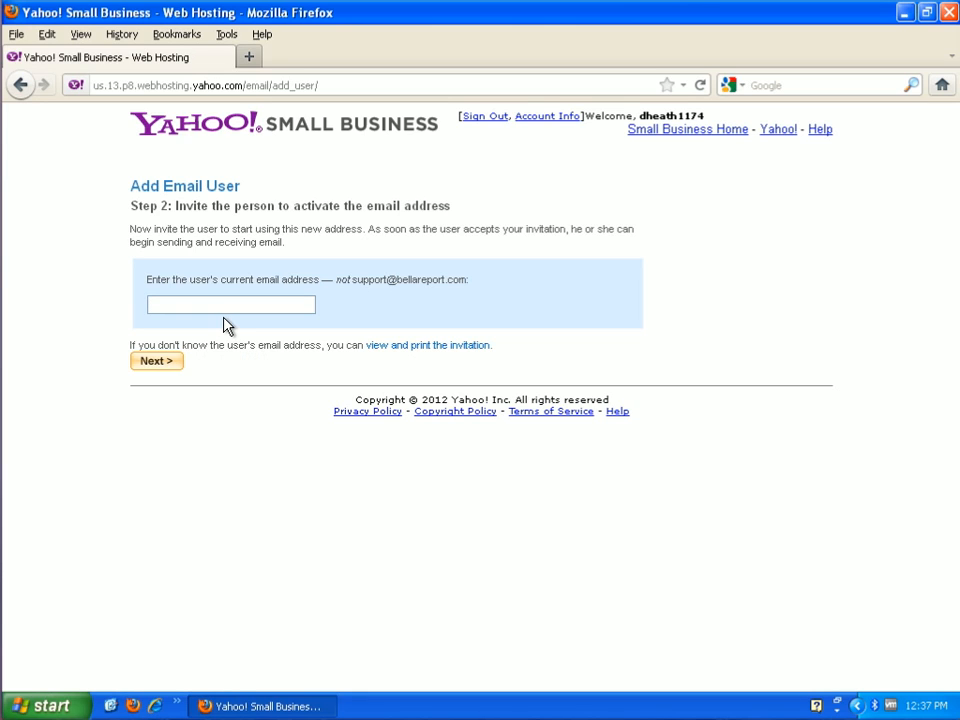
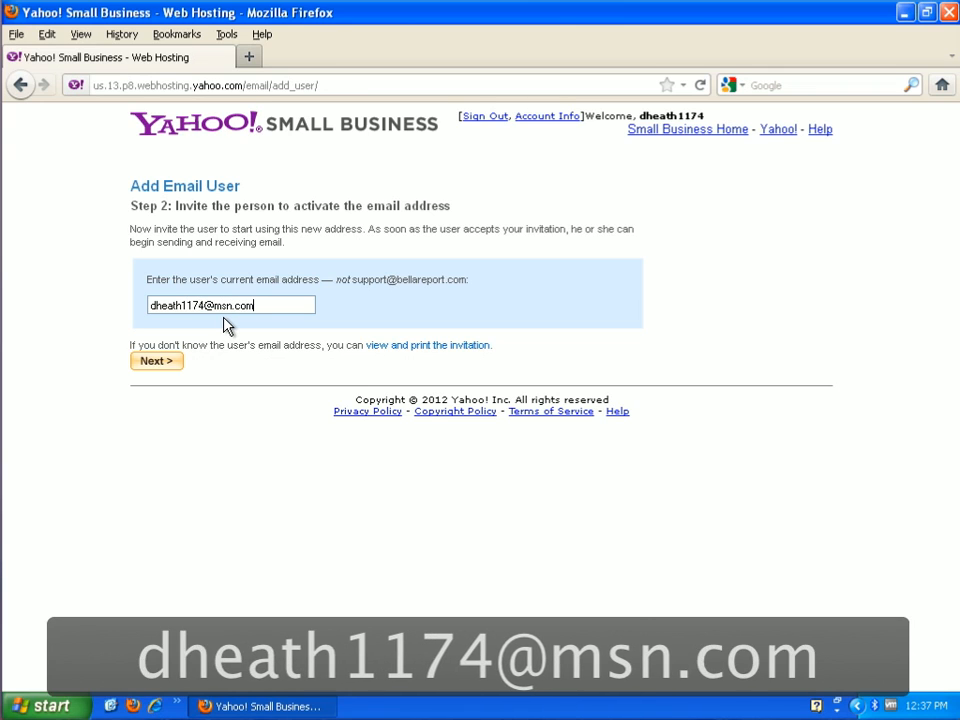
# - Send the activation invitation to the user's current email address and finish adding the email user
pyautogui.click(172, 368)
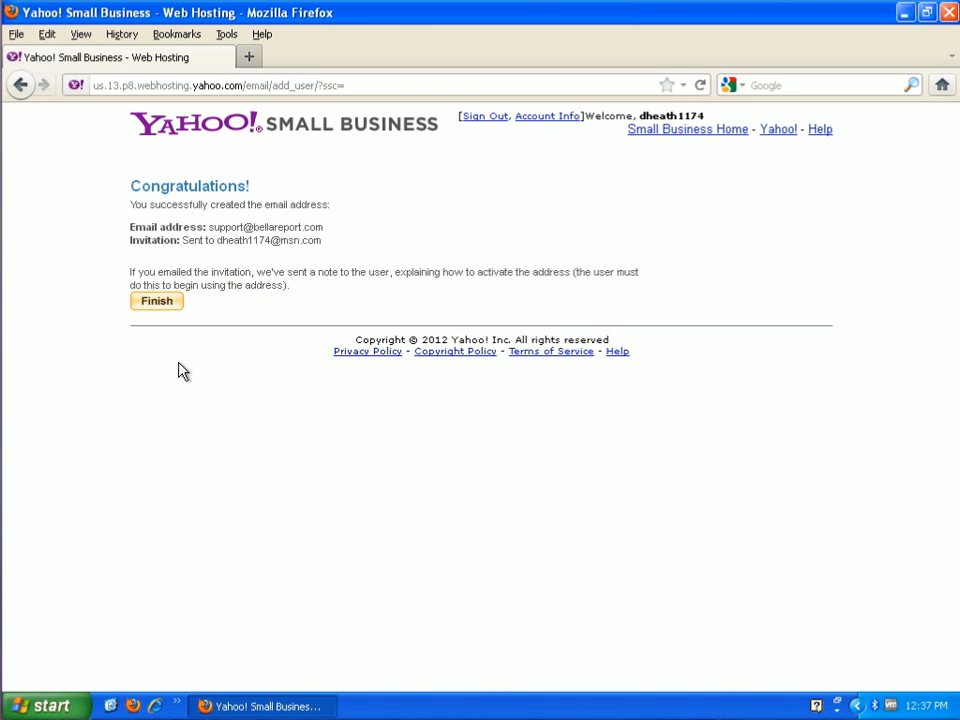
pyautogui.click(157, 305)
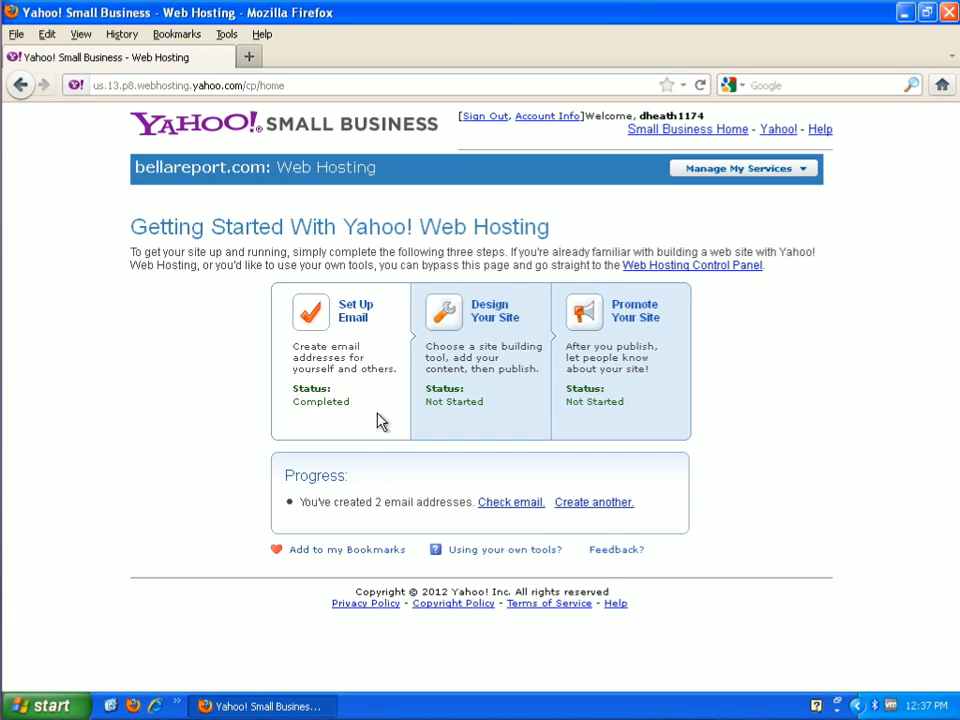
# - Start designing the site with Site Solution and choose "Other services" as the kind of site
pyautogui.click(441, 326)
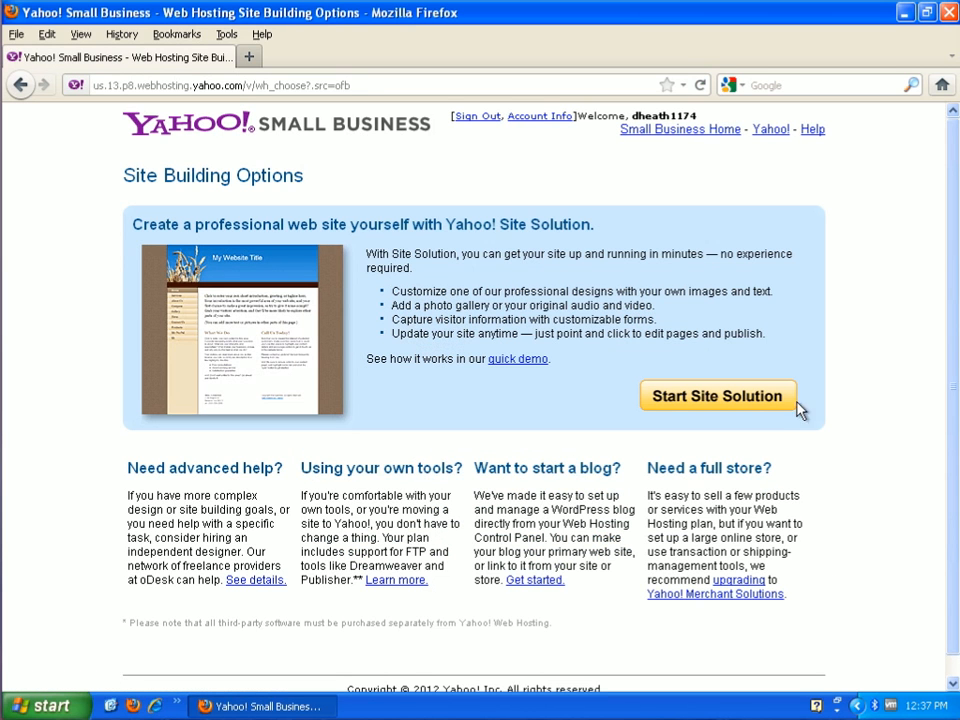
pyautogui.click(755, 398)
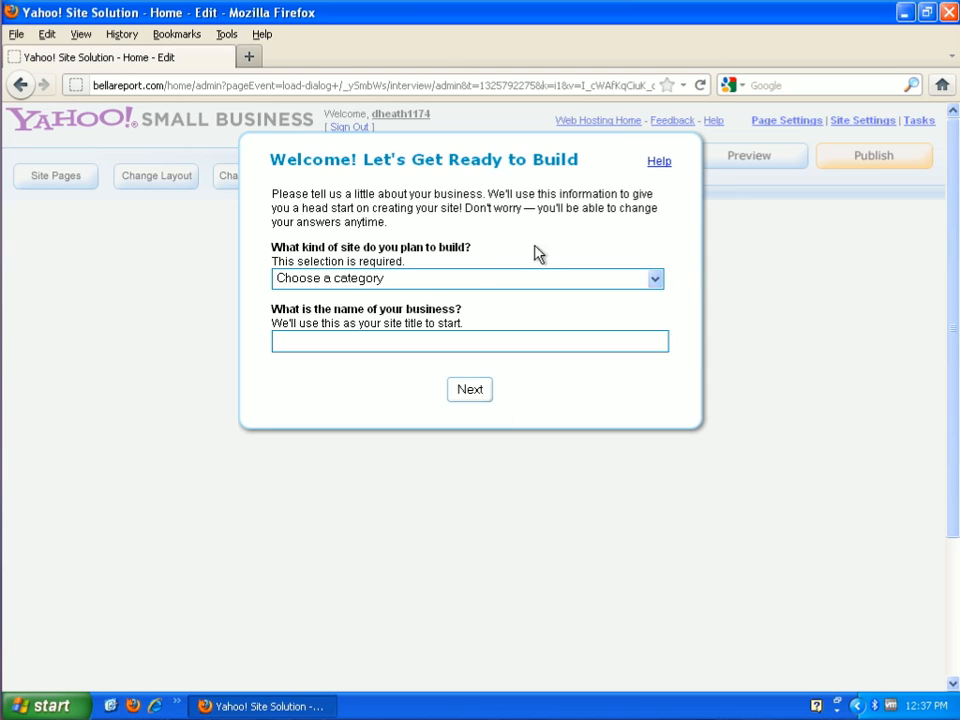
pyautogui.click(656, 280)
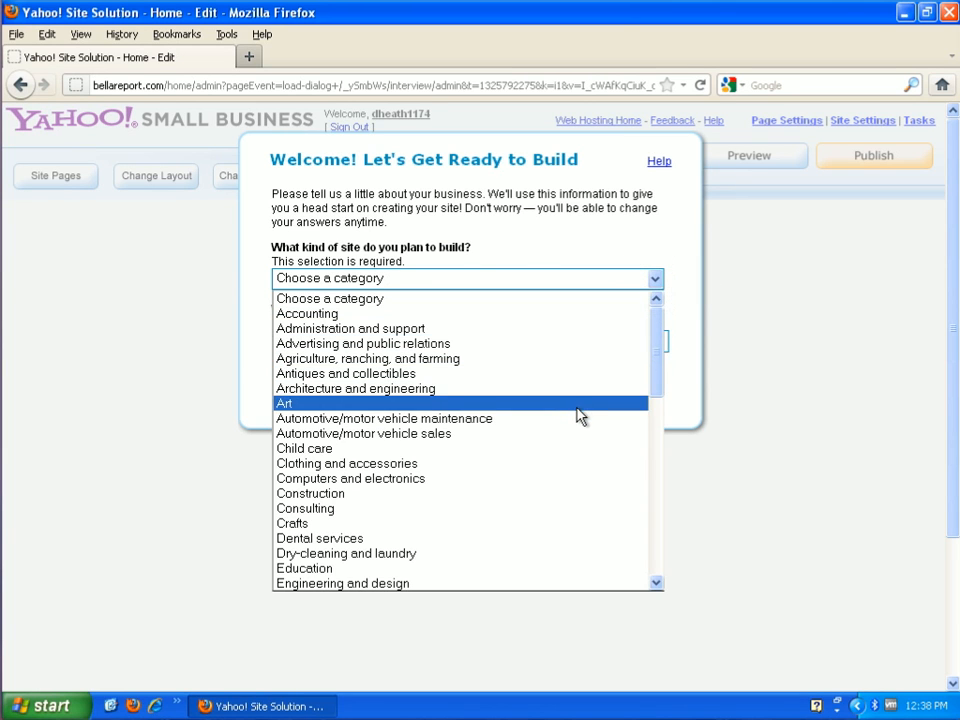
pyautogui.scroll(-2, 578, 437)
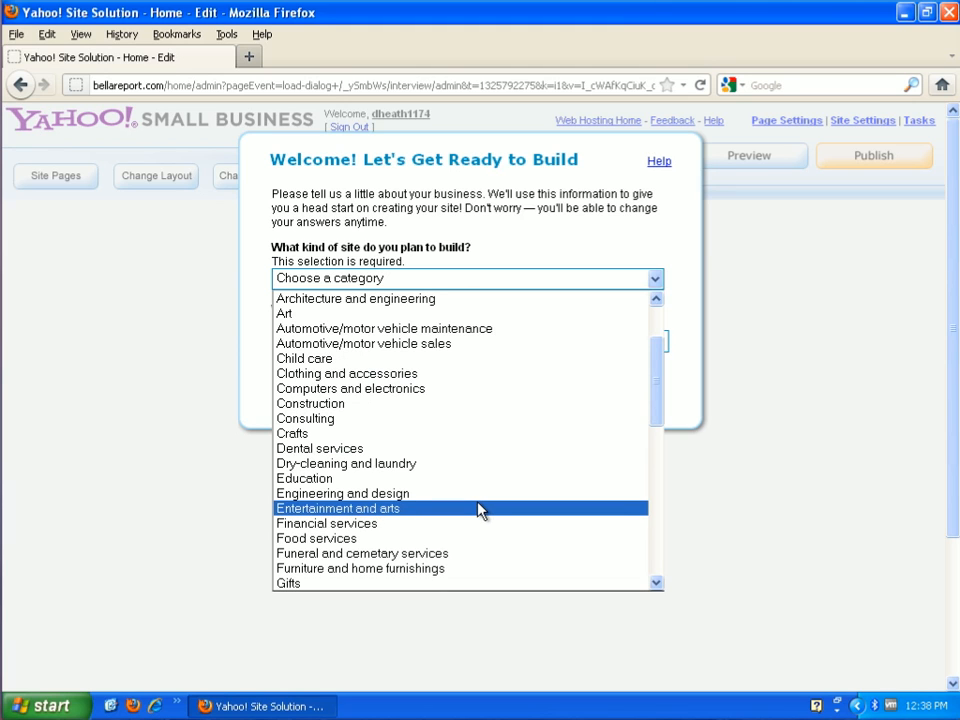
pyautogui.scroll(-4, 479, 510)
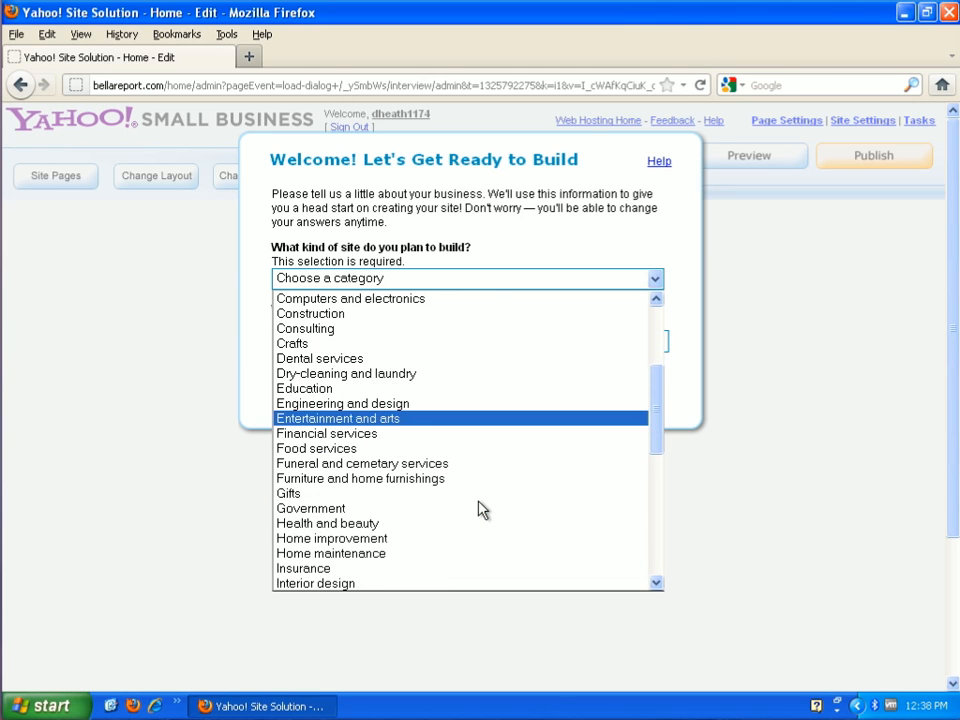
pyautogui.scroll(-5, 479, 510)
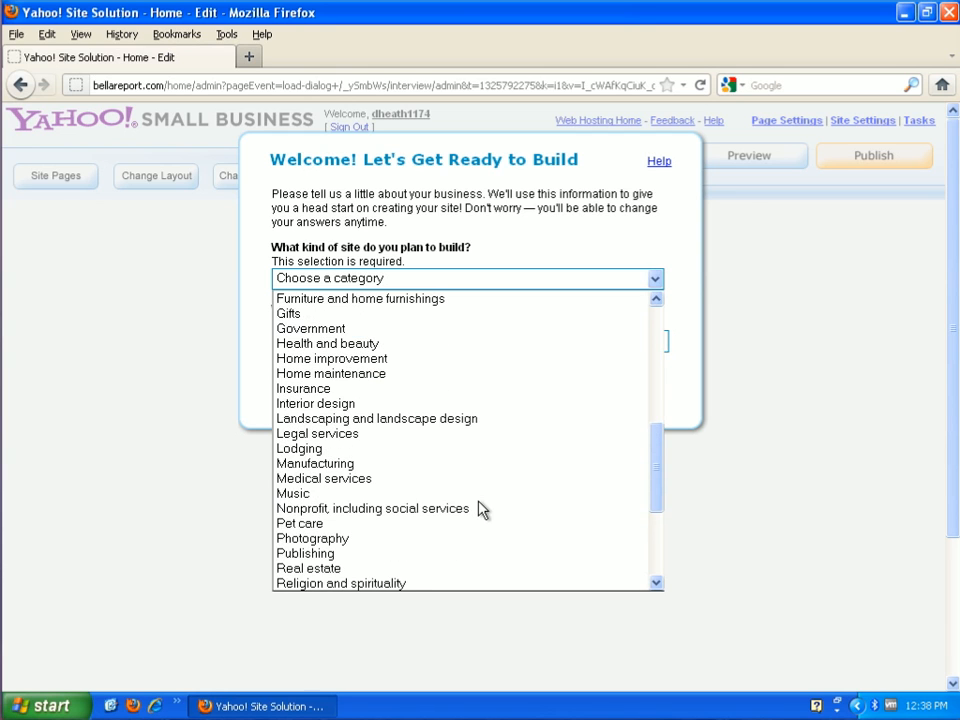
pyautogui.scroll(-2, 479, 510)
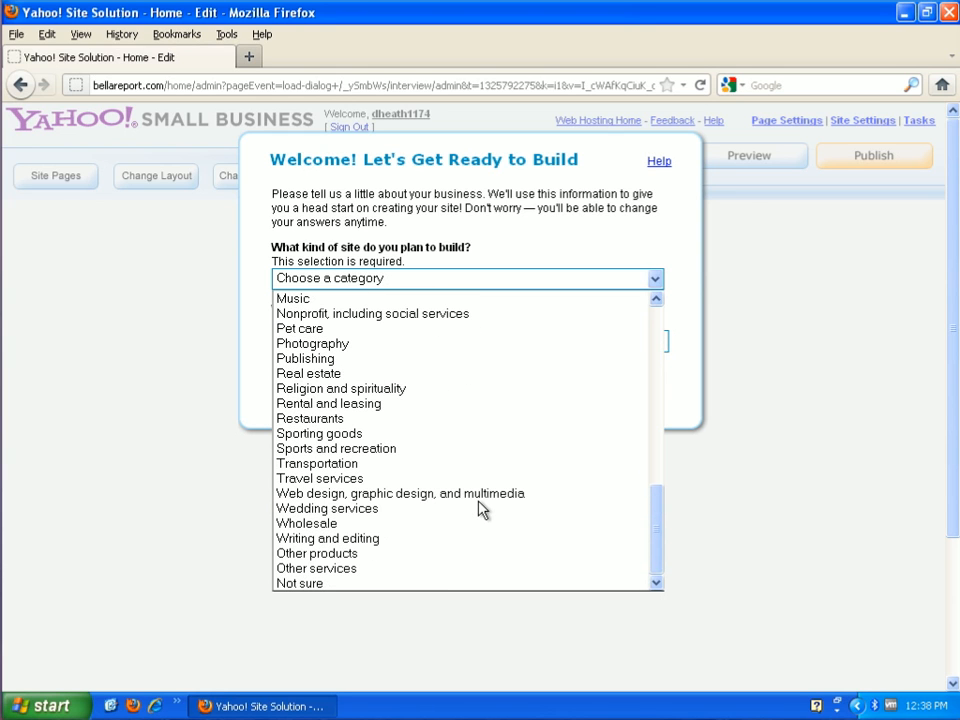
pyautogui.click(386, 569)
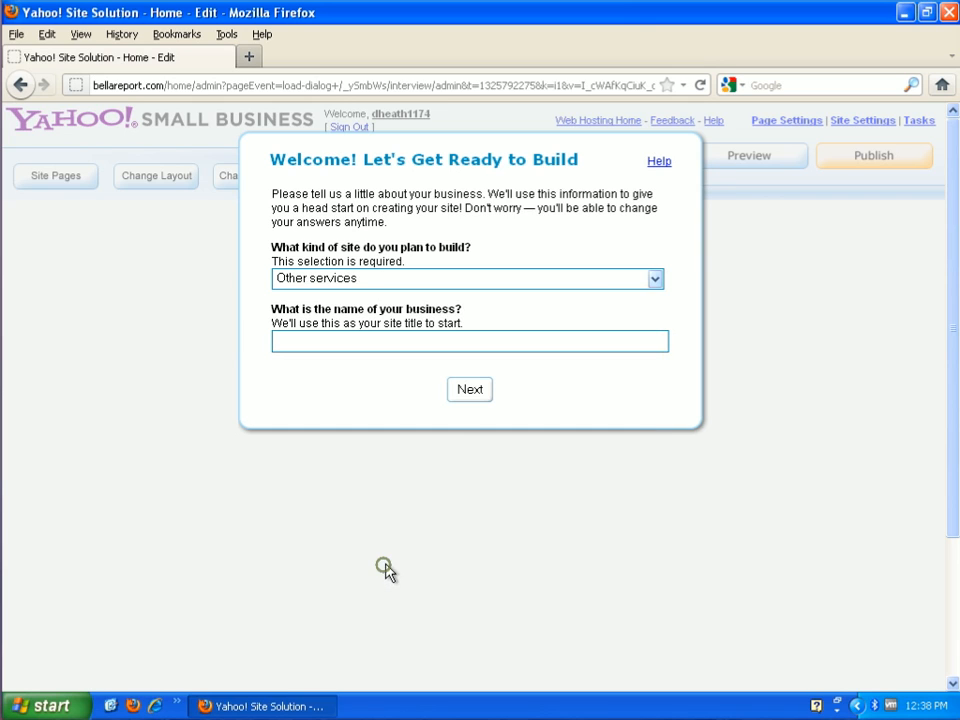
# - Enter "Bella Report" as the business name and continue to the contact details
pyautogui.click(341, 347)
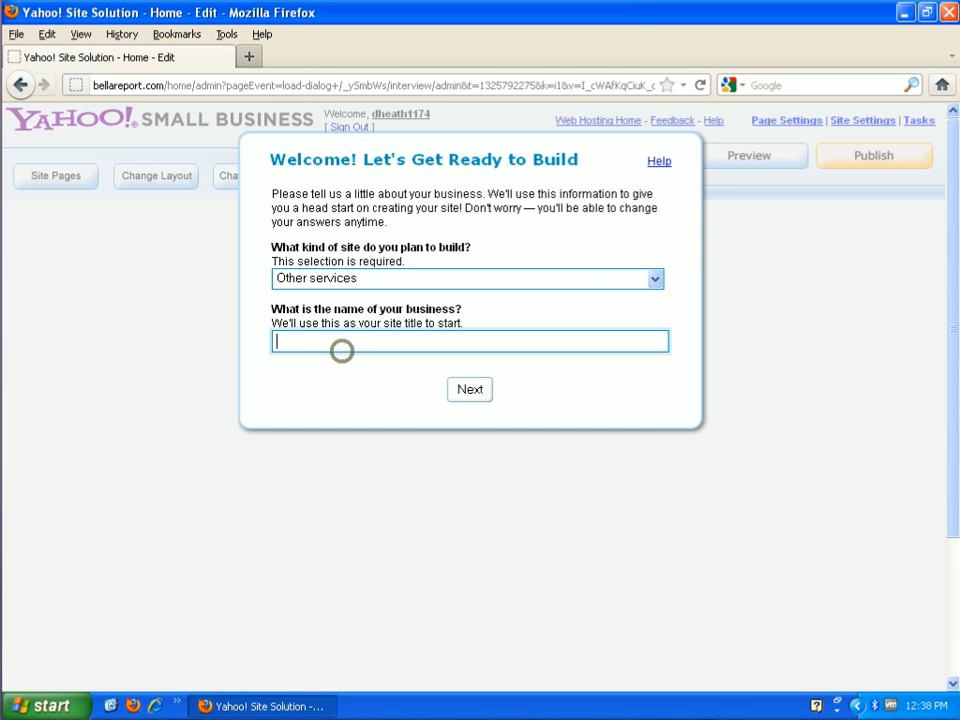
pyautogui.write('Bel')
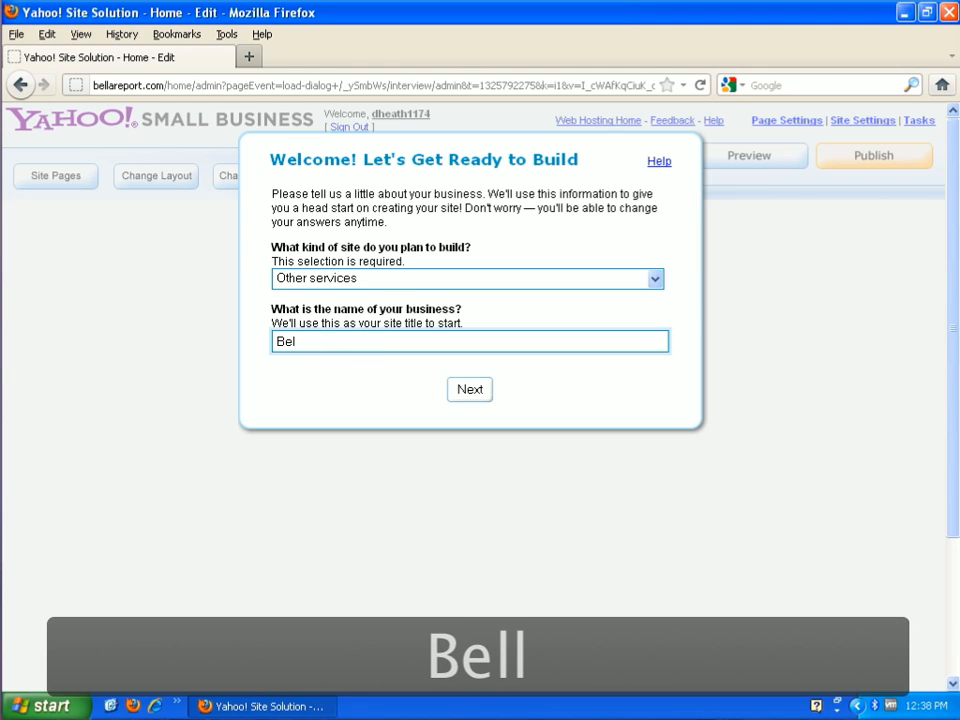
pyautogui.write('la')
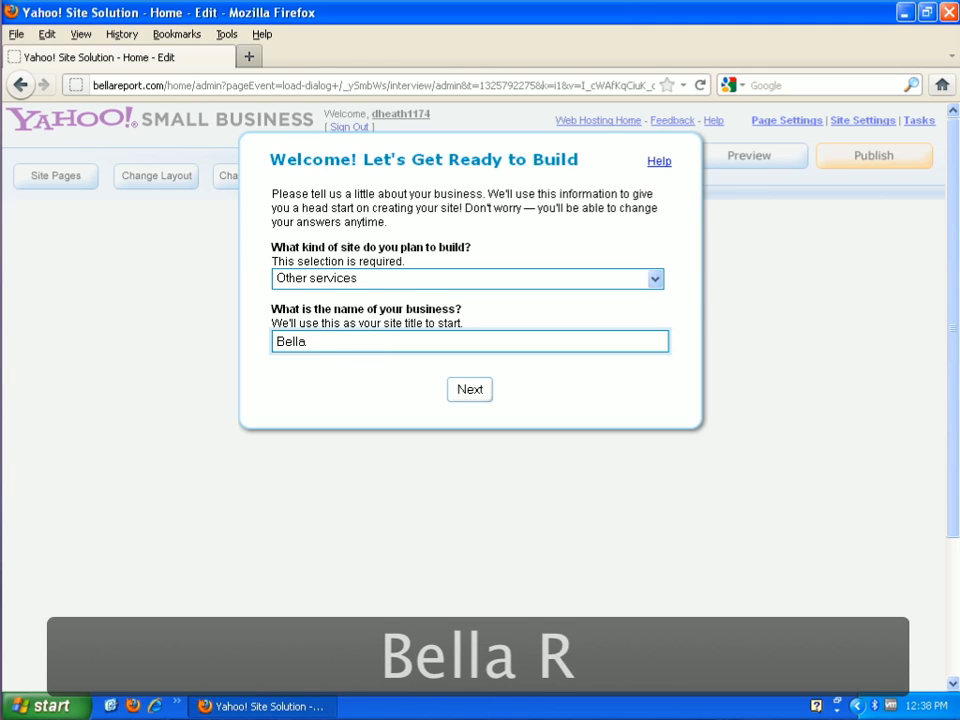
pyautogui.write(' Report')
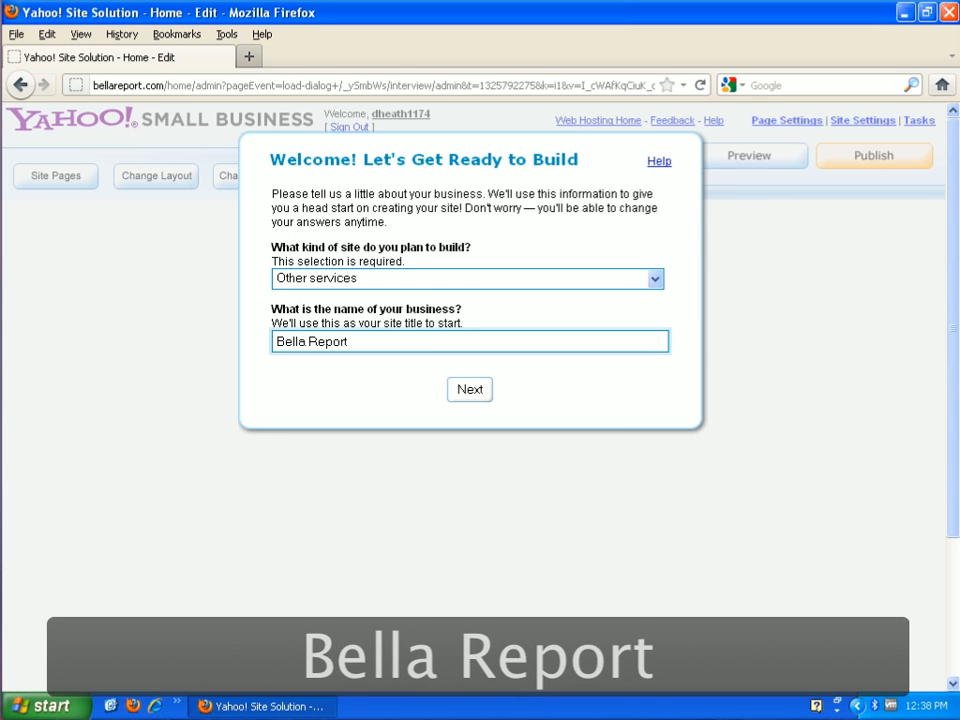
pyautogui.click(477, 390)
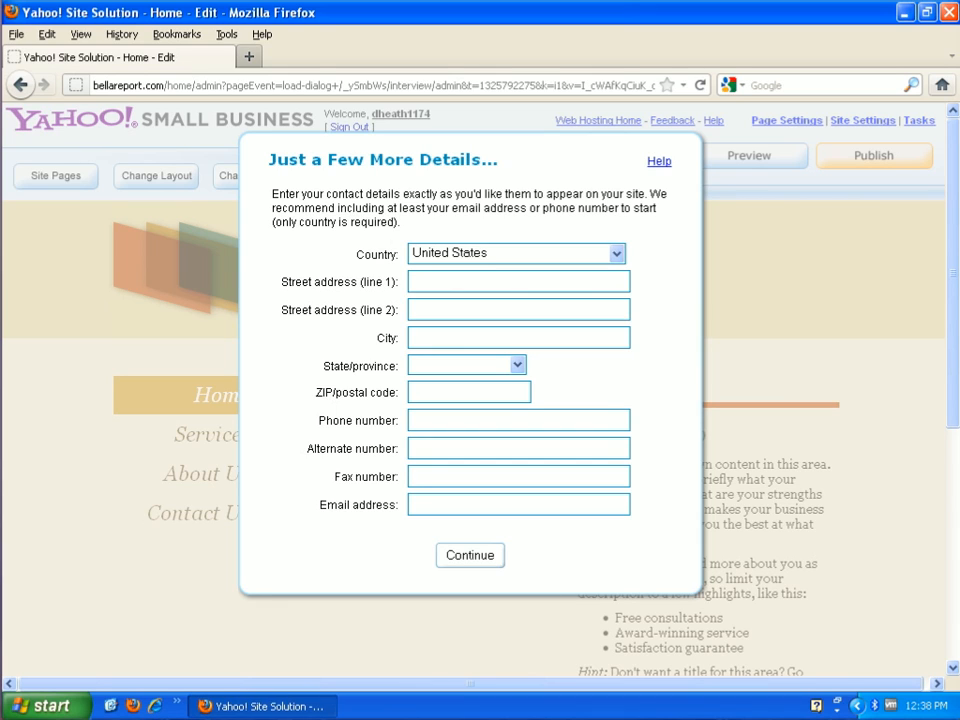
# - Fill in the first line of the business street address and the city in the contact details
pyautogui.click(439, 283)
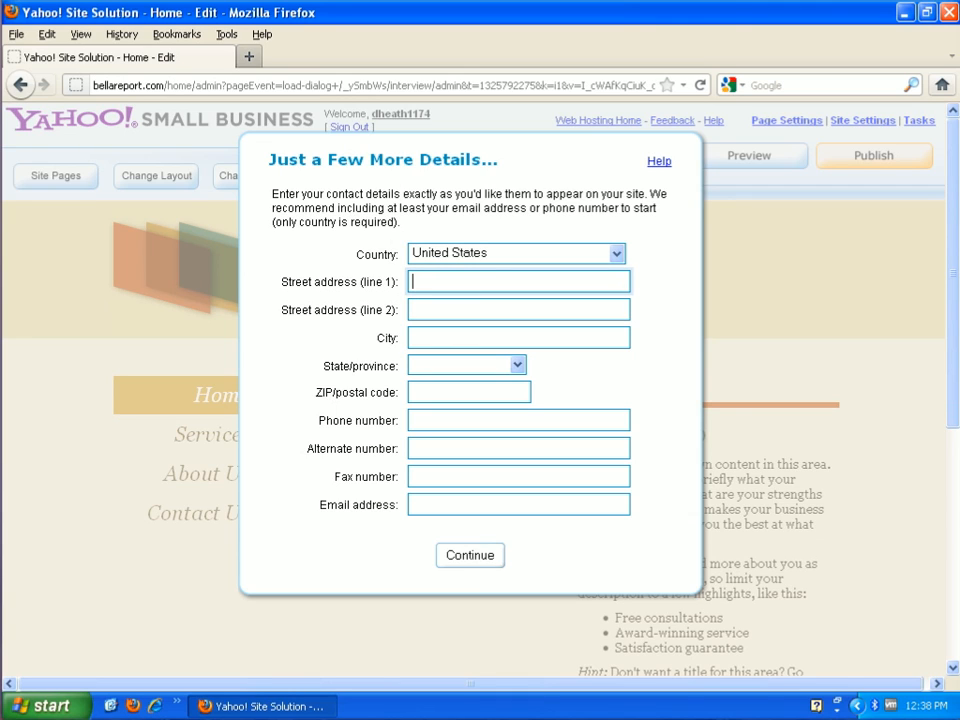
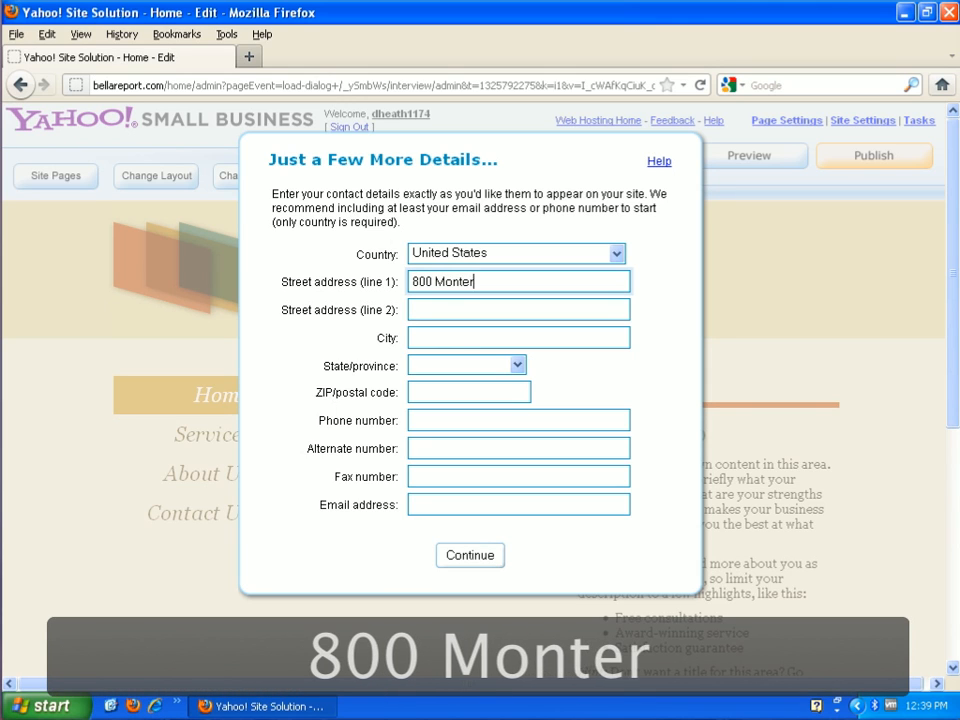
pyautogui.press('Tab')
pyautogui.press('Tab')
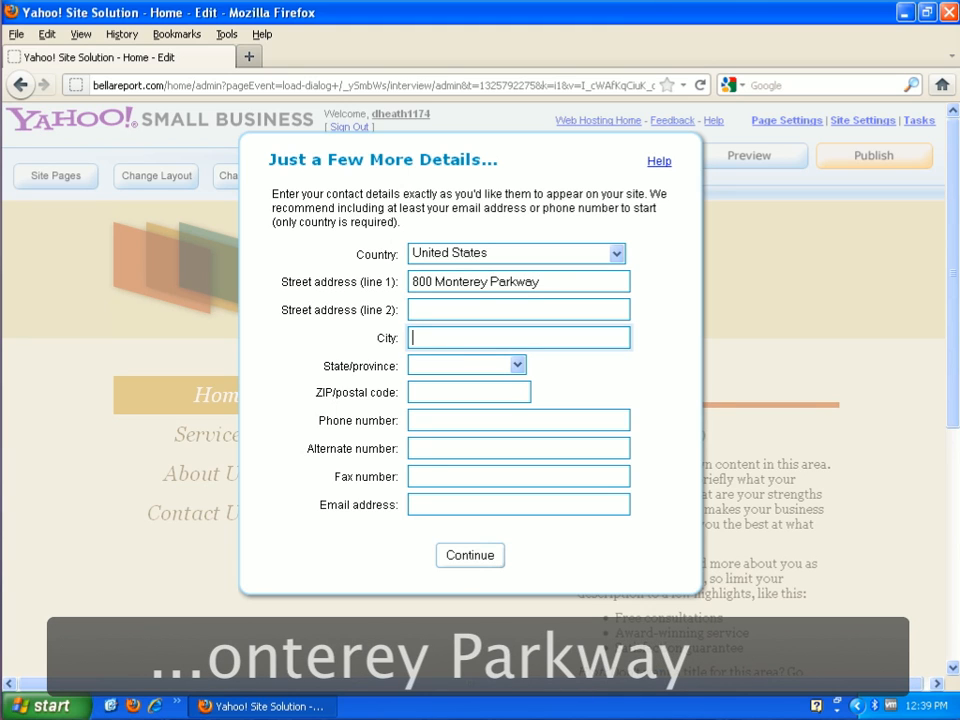
pyautogui.write('Denver')
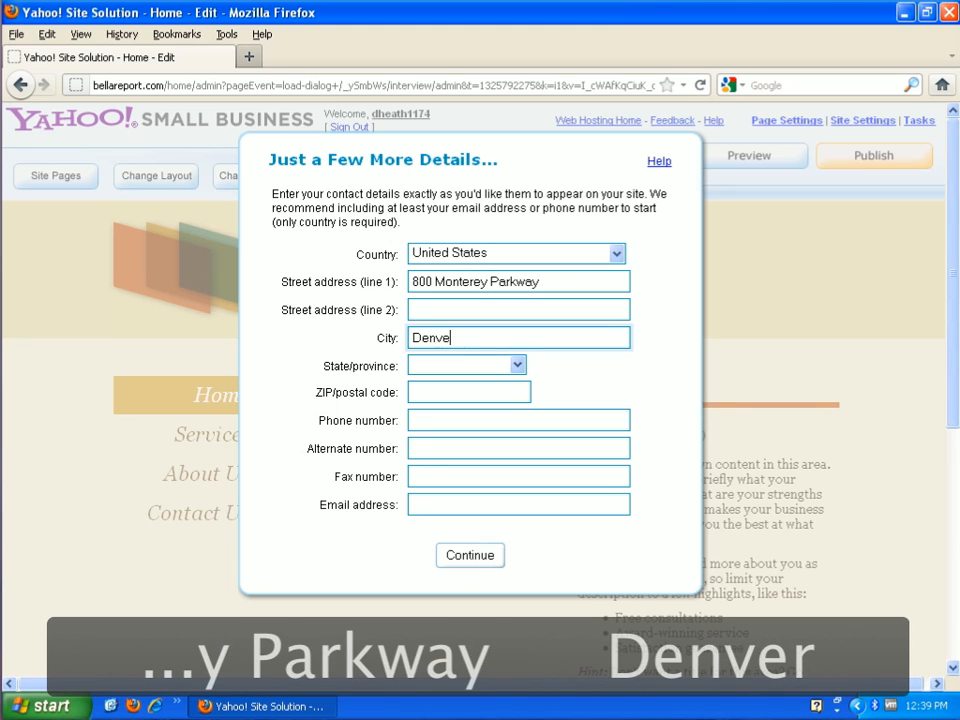
# - Choose Colorado as the state and enter the ZIP code in the contact details
pyautogui.press('Tab')
pyautogui.write('C')
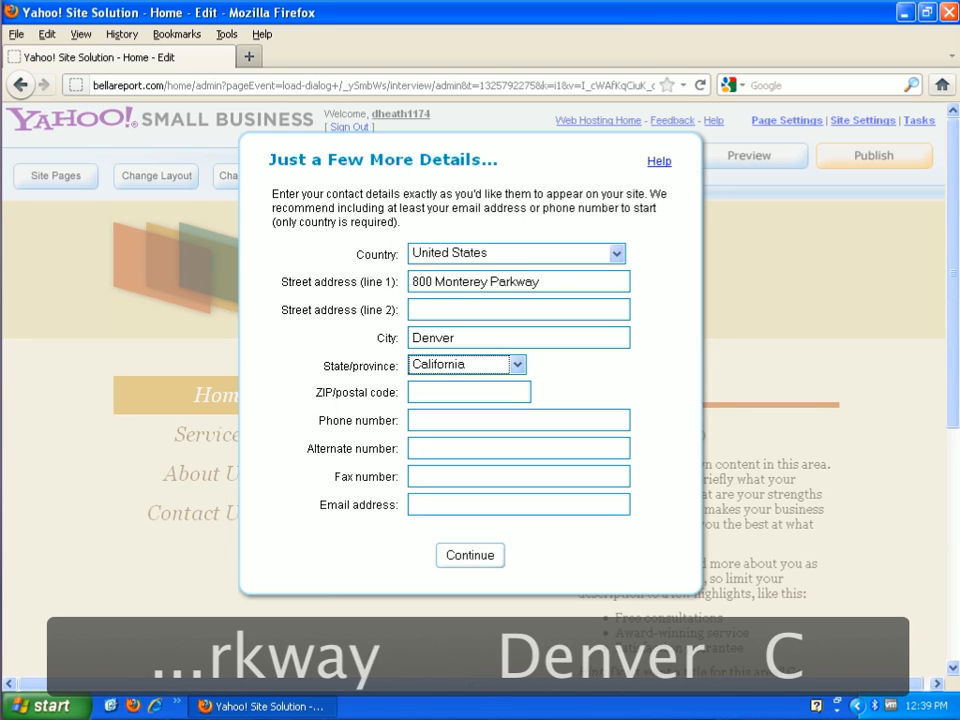
pyautogui.press('Left')
pyautogui.press('Down')
pyautogui.press('Down')
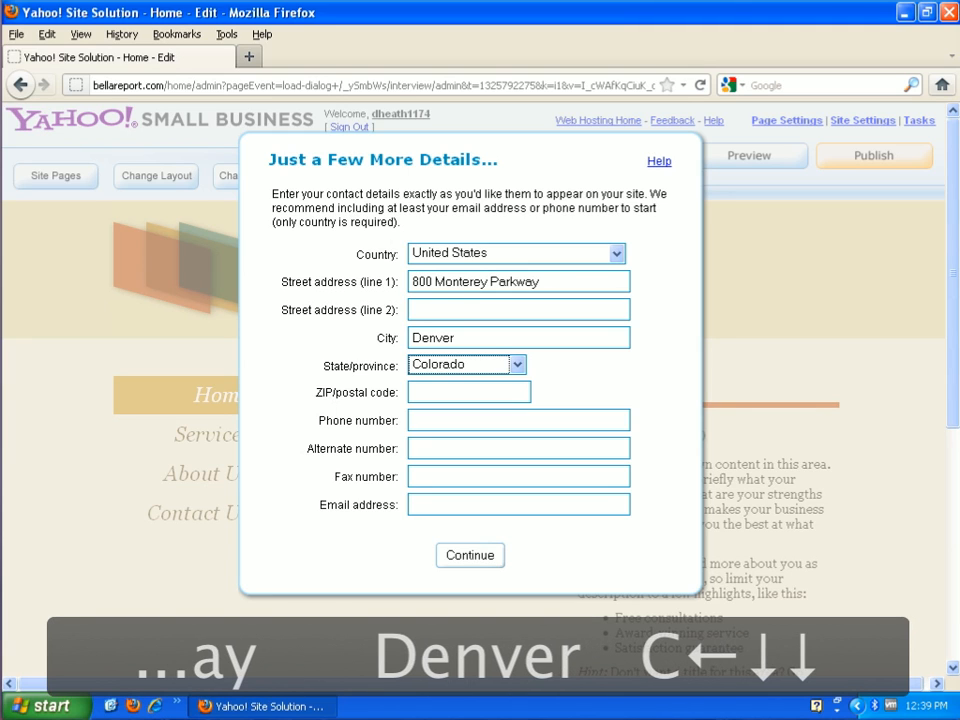
pyautogui.press('Tab')
pyautogui.write('80430')
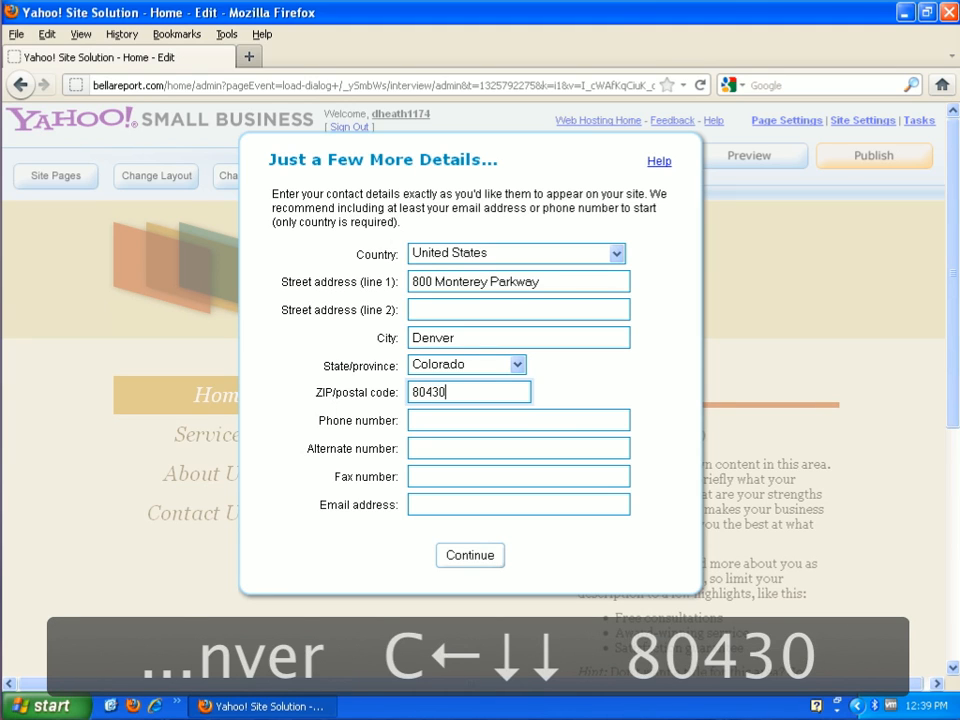
pyautogui.press('BackSpace')
pyautogui.write('9')
pyautogui.press('Tab')
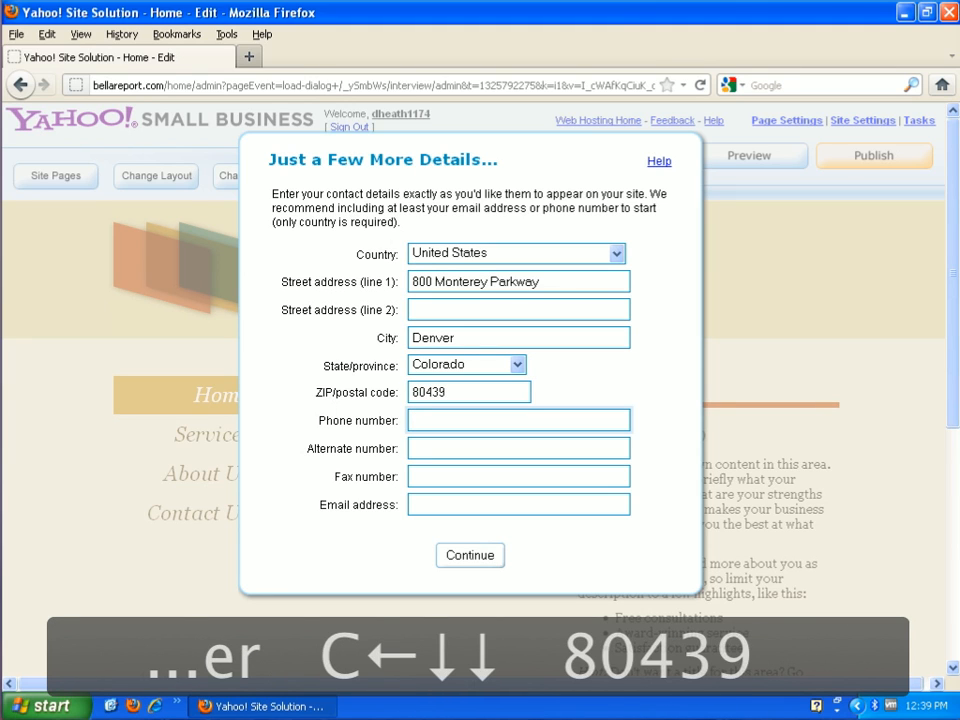
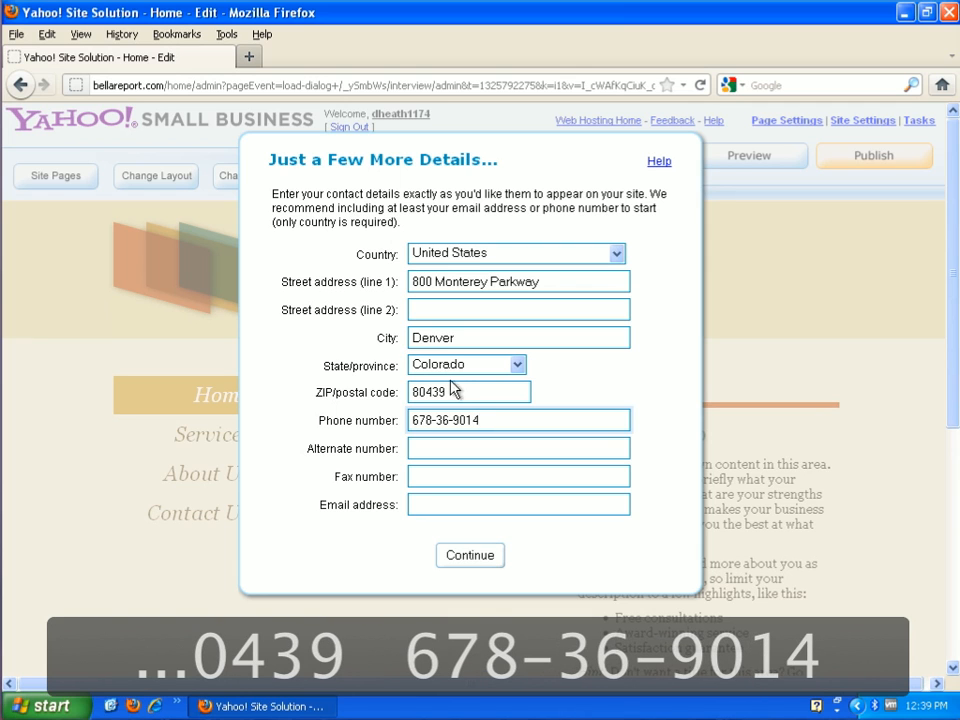
# - Submit the contact details and finish the initial setup by accepting the suggested pages and closing the task list
pyautogui.click(487, 562)
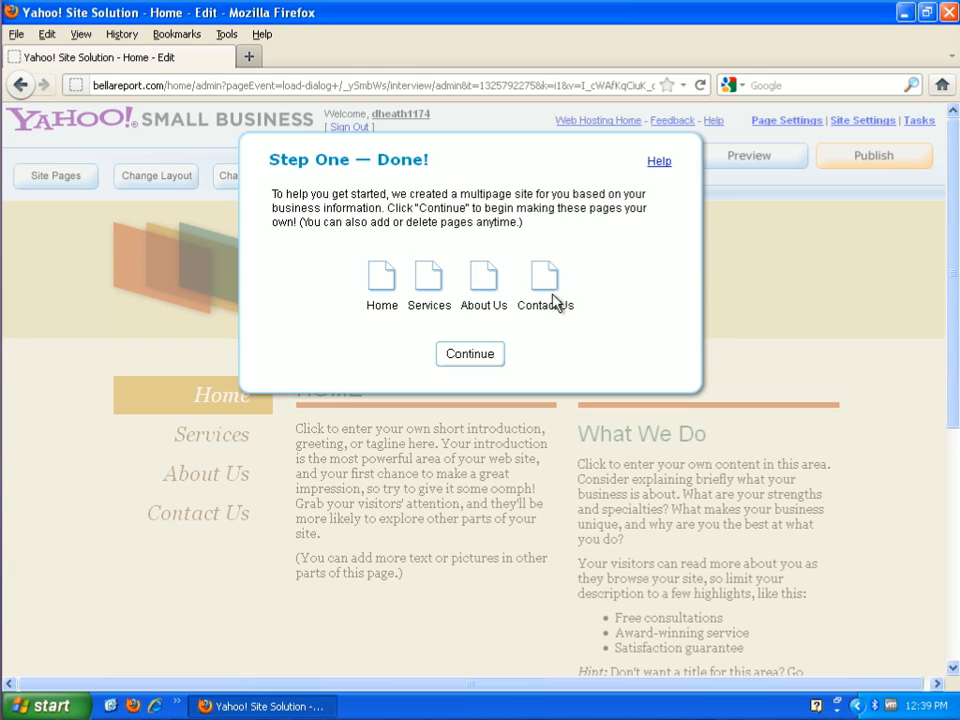
pyautogui.click(489, 357)
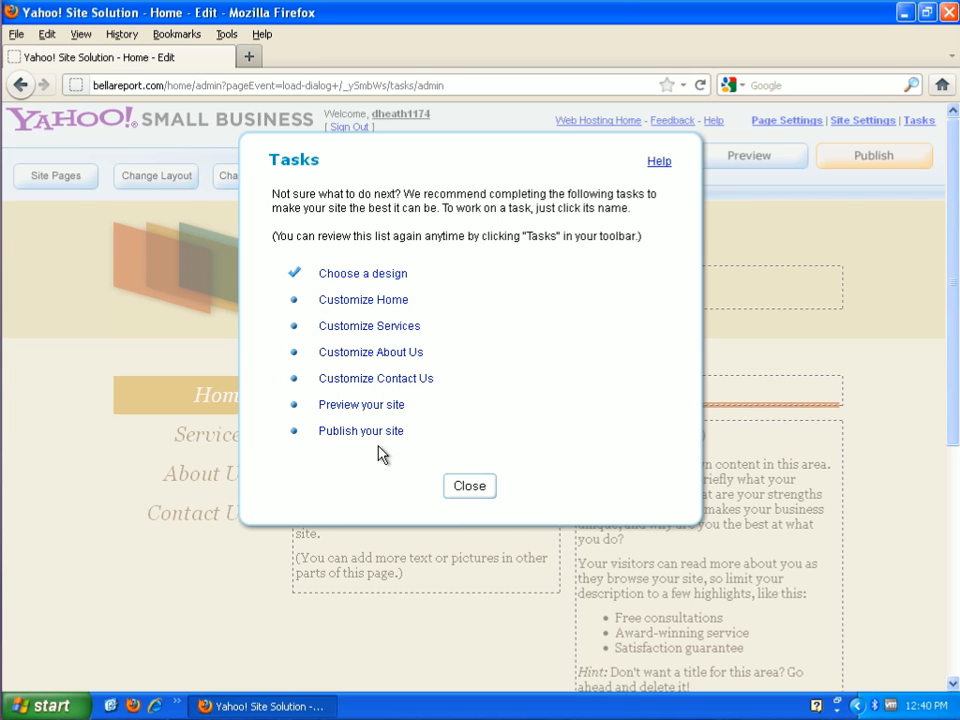
pyautogui.click(483, 487)
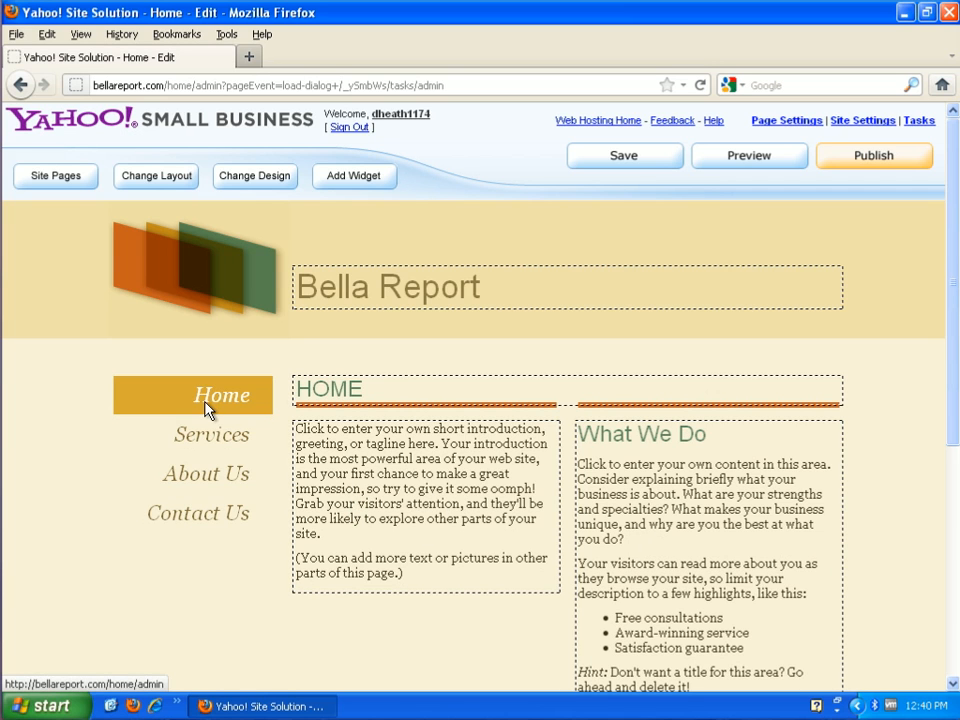
# - Look through the Services, About Us and Contact Us pages of the site and return to the Home page
pyautogui.click(207, 446)
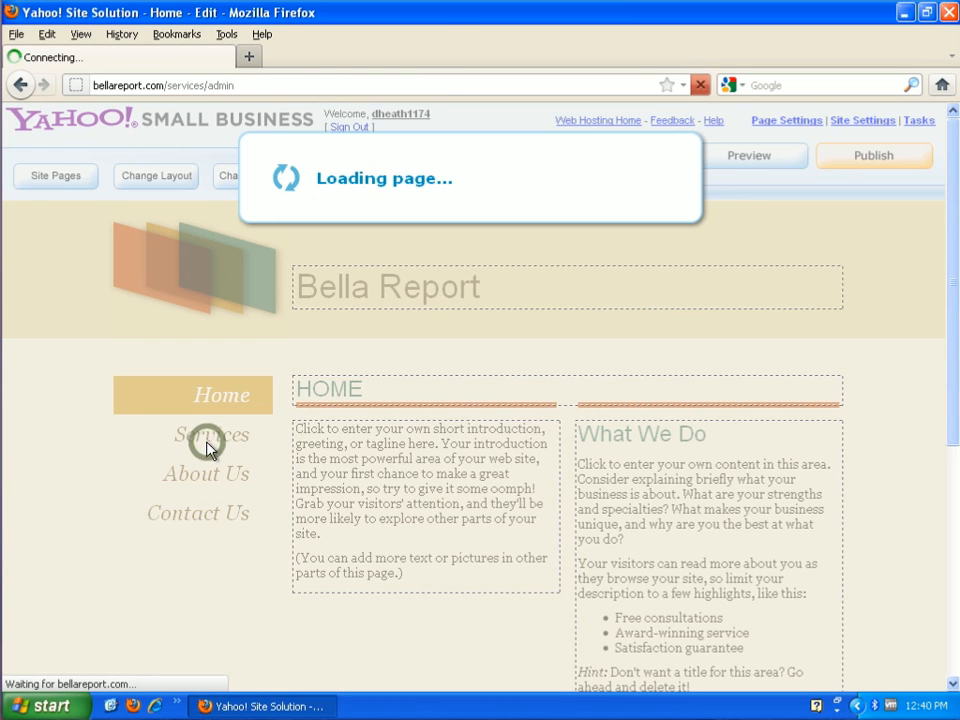
pyautogui.click(209, 486)
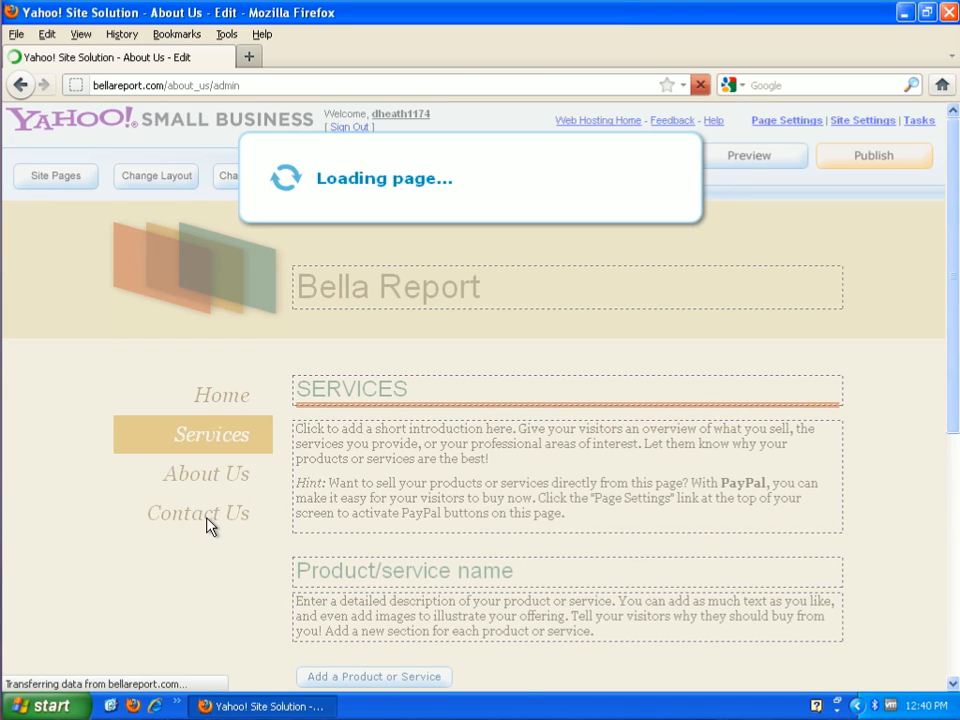
pyautogui.click(207, 522)
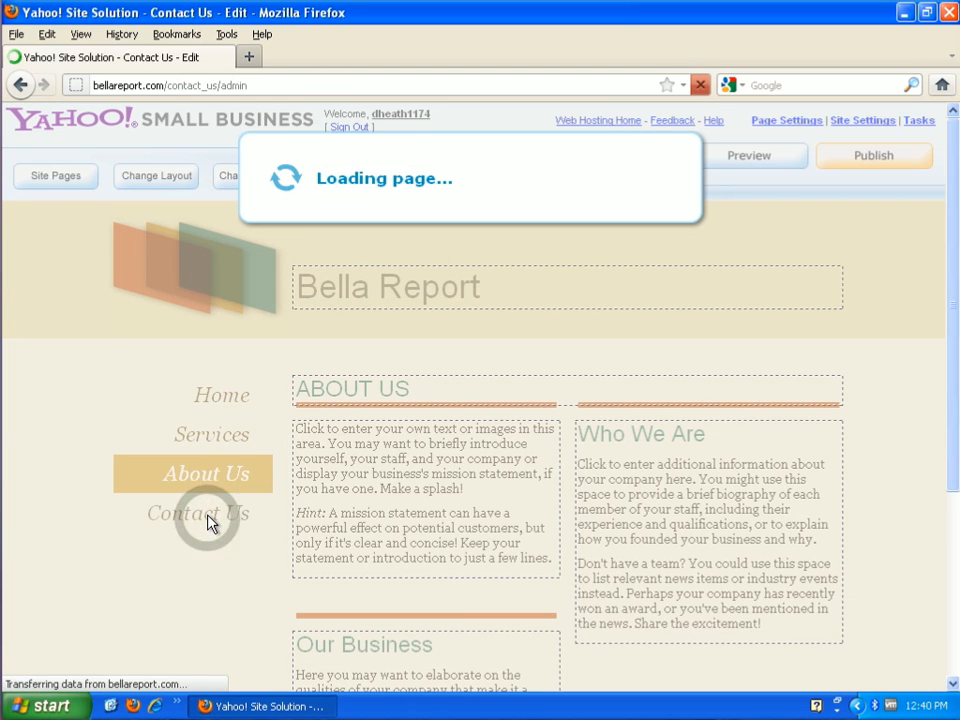
pyautogui.click(211, 395)
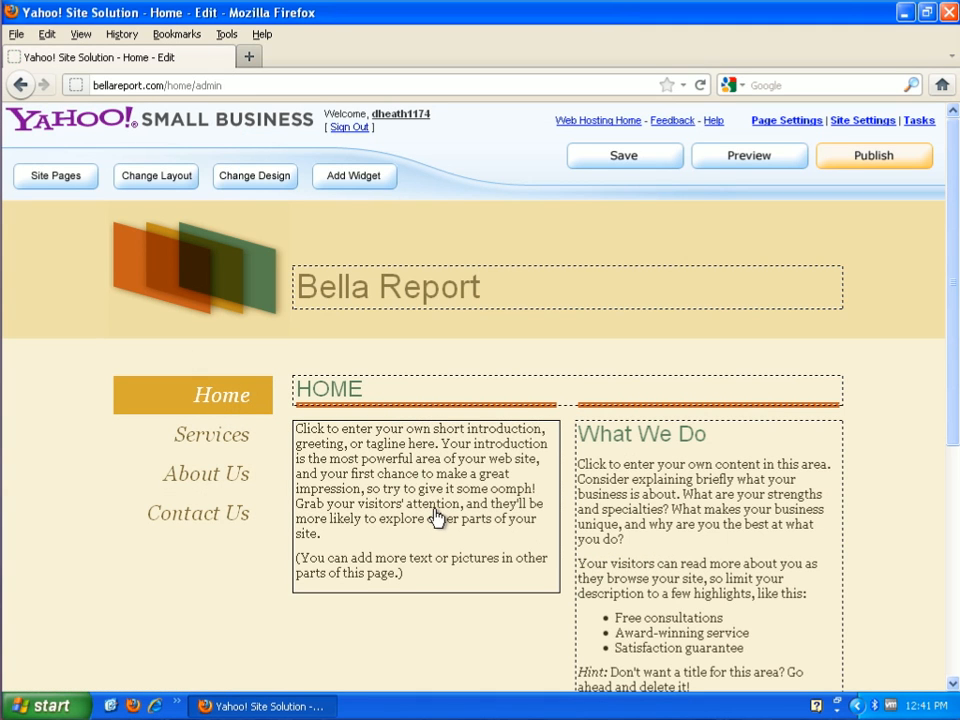
# - Replace the Home page's introduction placeholder with "There is enough bad news in the world, so this web site is dedicated to only good news."
pyautogui.click(386, 536)
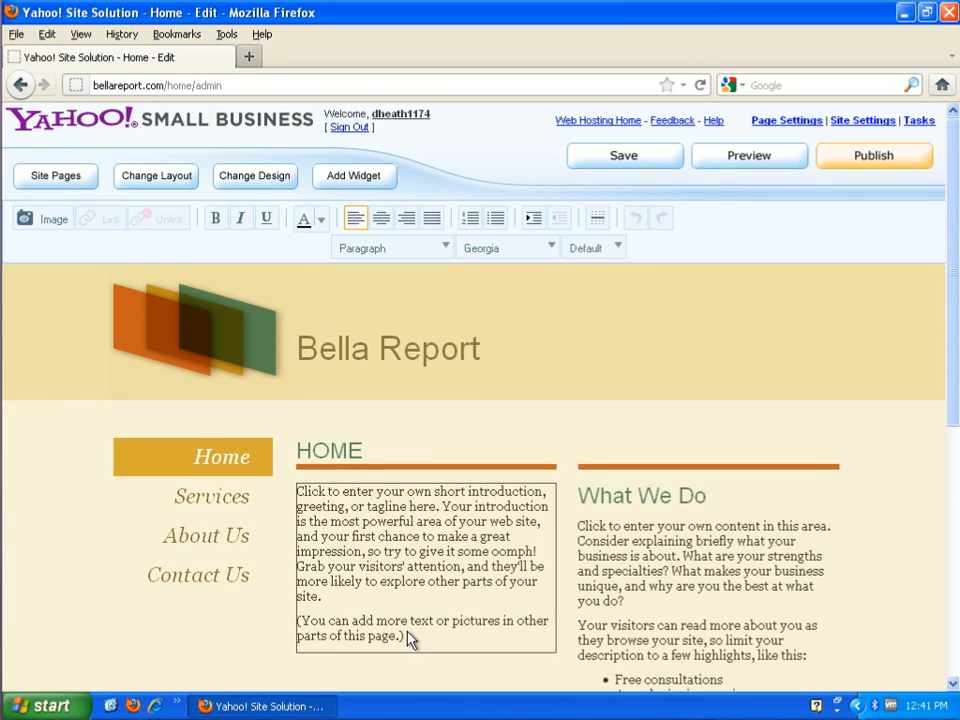
pyautogui.moveTo(408, 637); pyautogui.dragTo(297, 491)
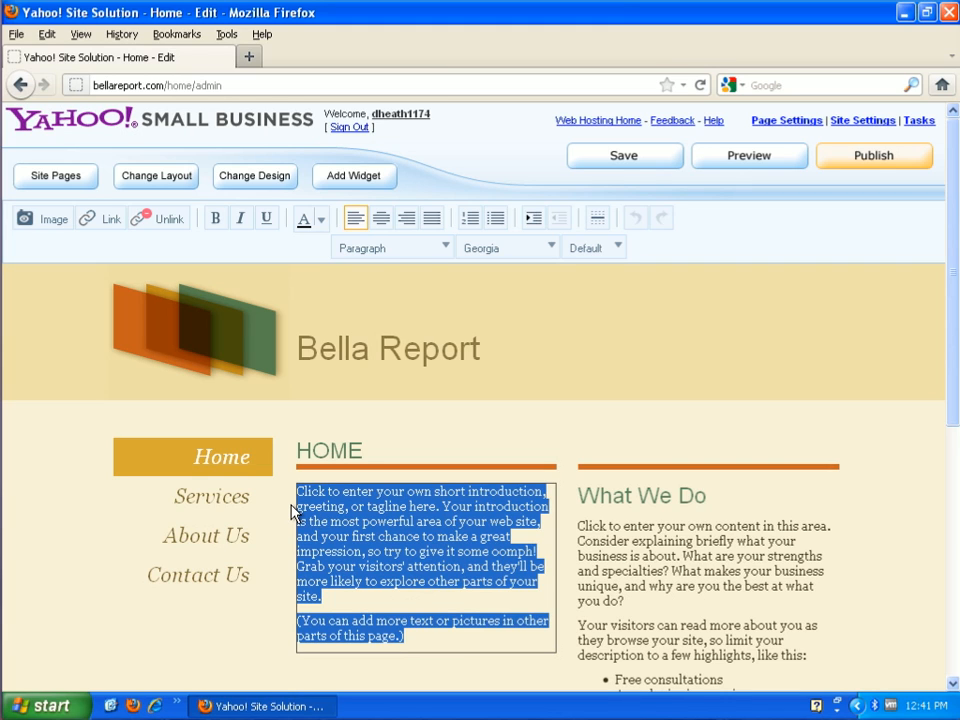
pyautogui.write('There')
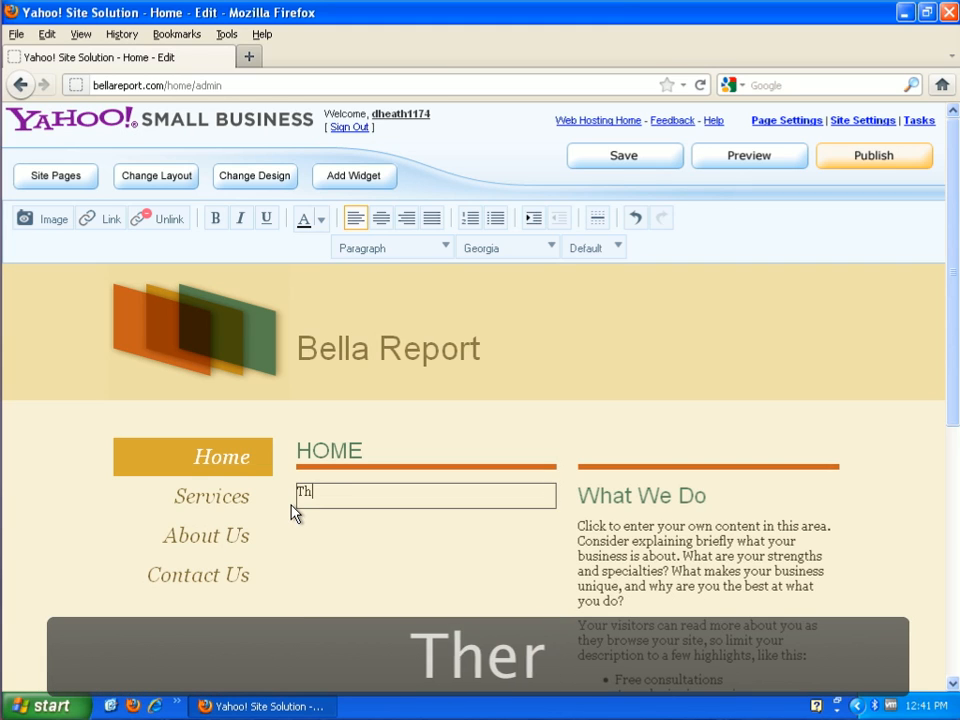
pyautogui.write('enought')
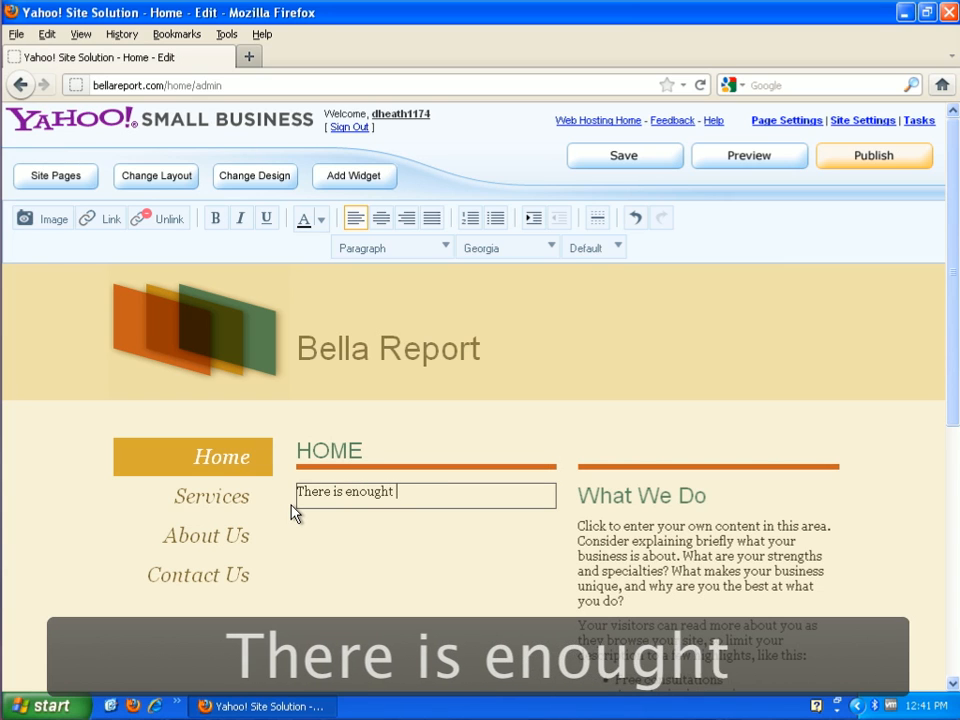
pyautogui.press('BackSpace')
pyautogui.write('badd')
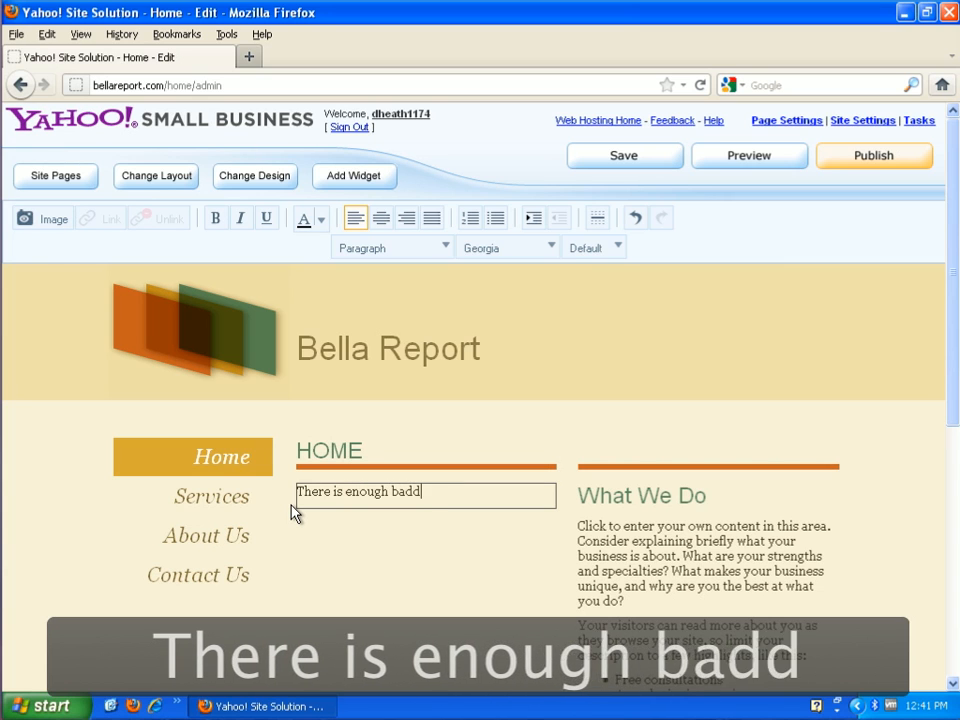
pyautogui.press('BackSpace')
pyautogui.write('news')
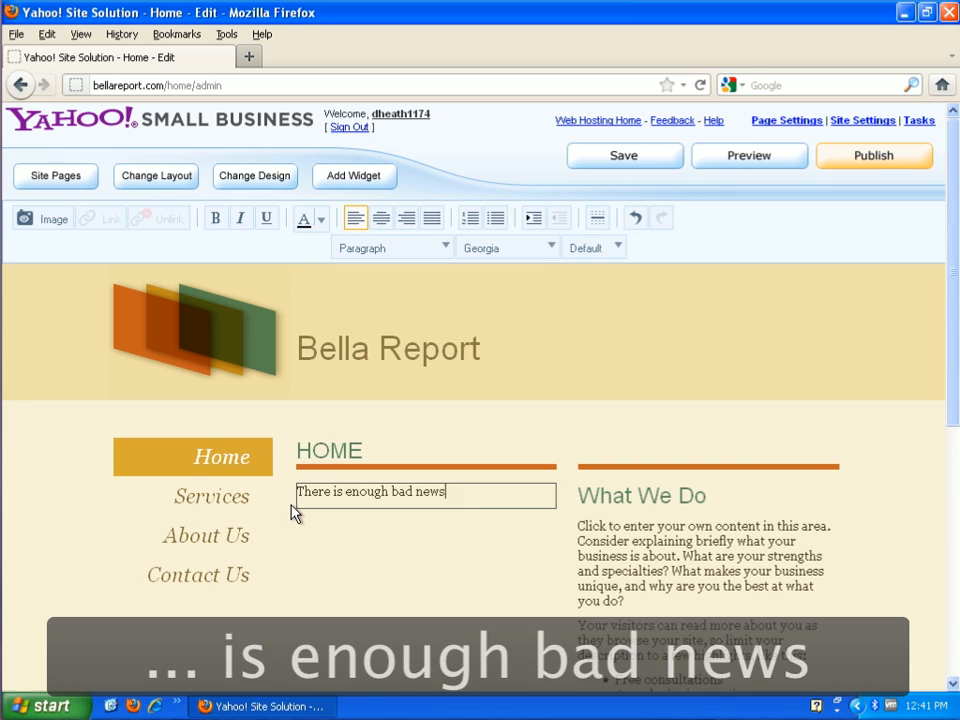
pyautogui.write(' in the world, so this web s')
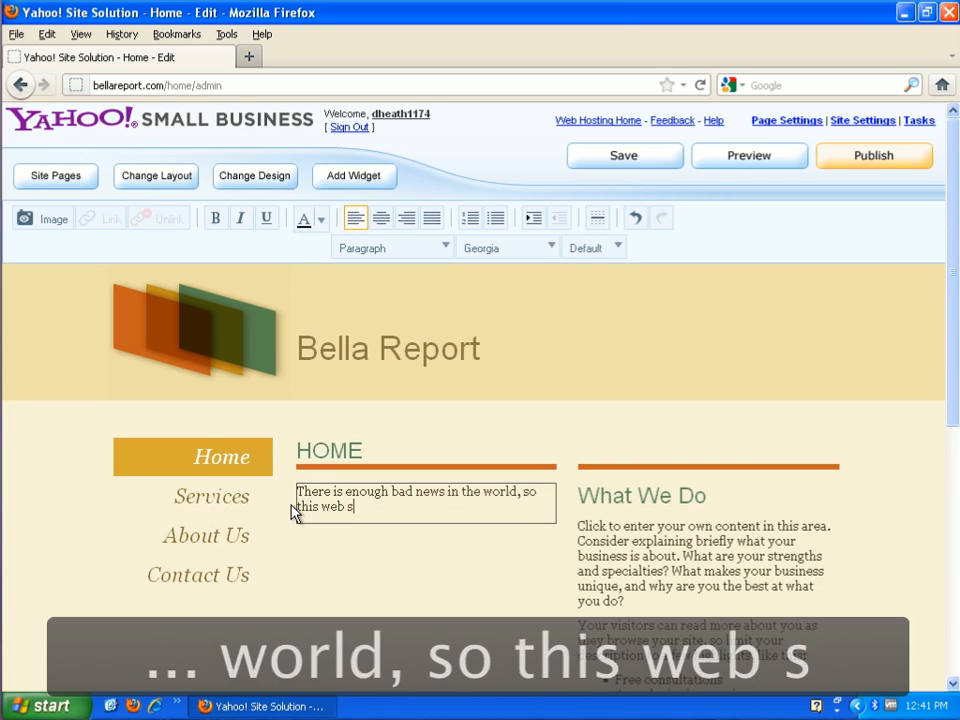
pyautogui.write('ite is de')
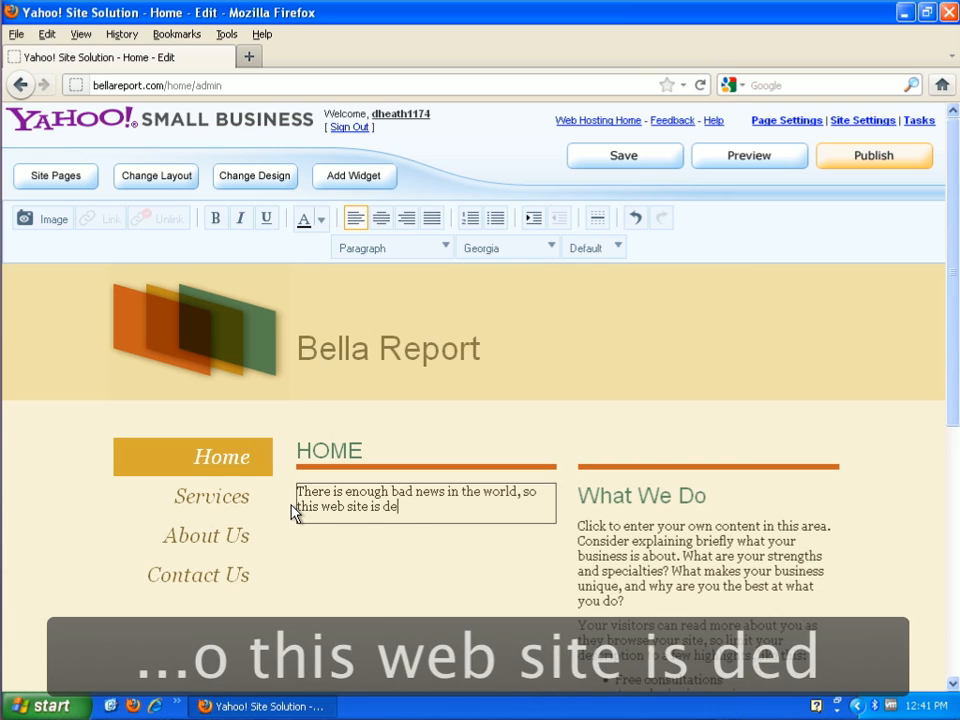
pyautogui.write('dicated t')
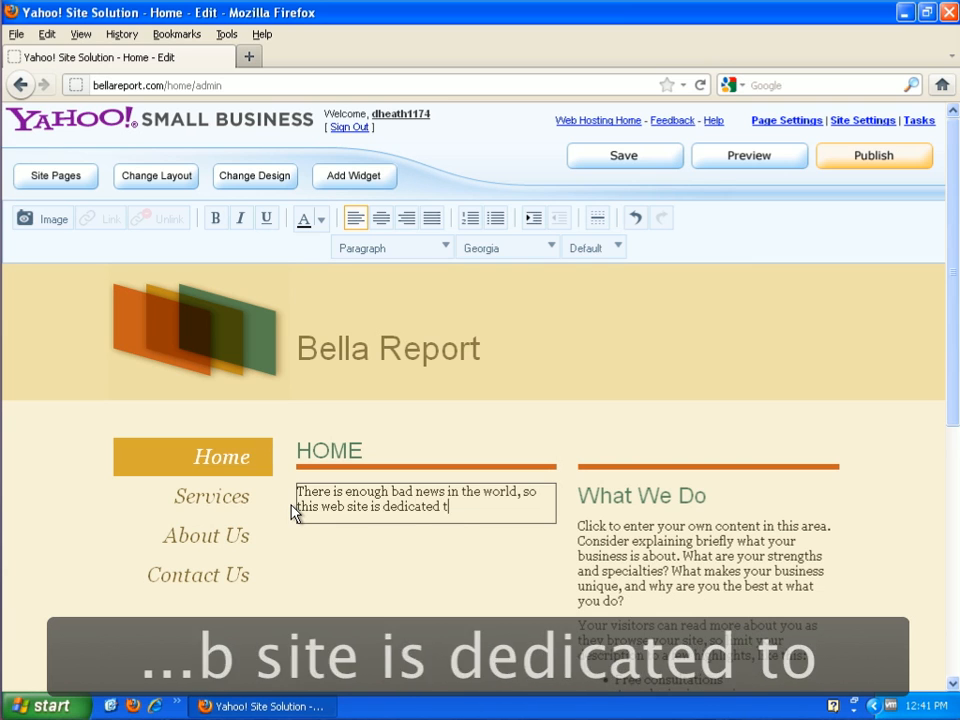
pyautogui.write('o only good ')
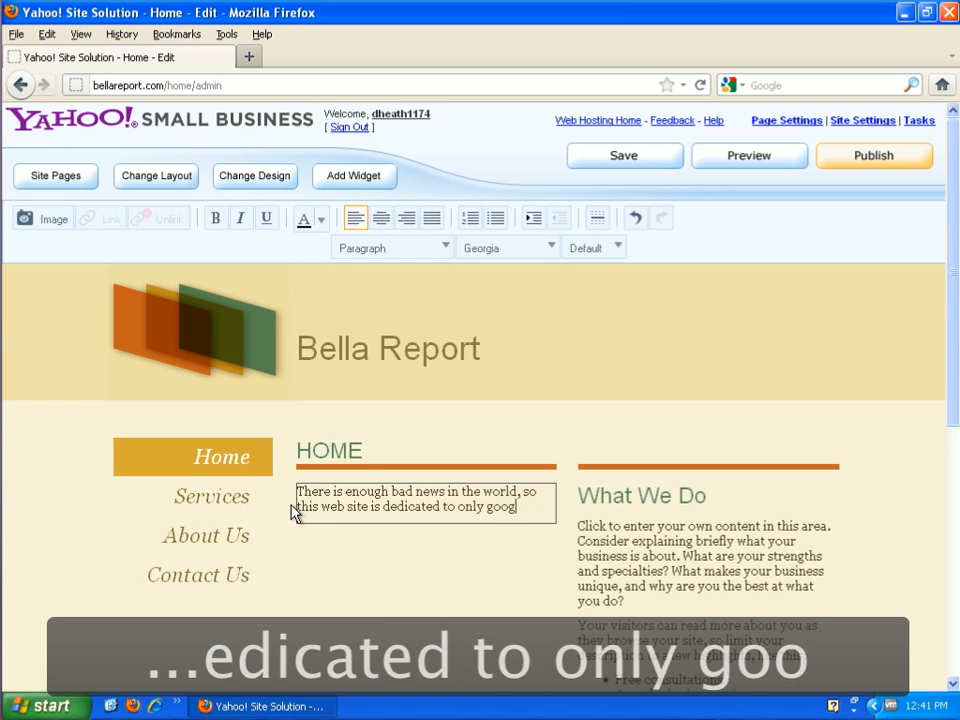
pyautogui.write('noe')
pyautogui.press('BackSpace')
pyautogui.press('BackSpace')
pyautogui.write('ews.')
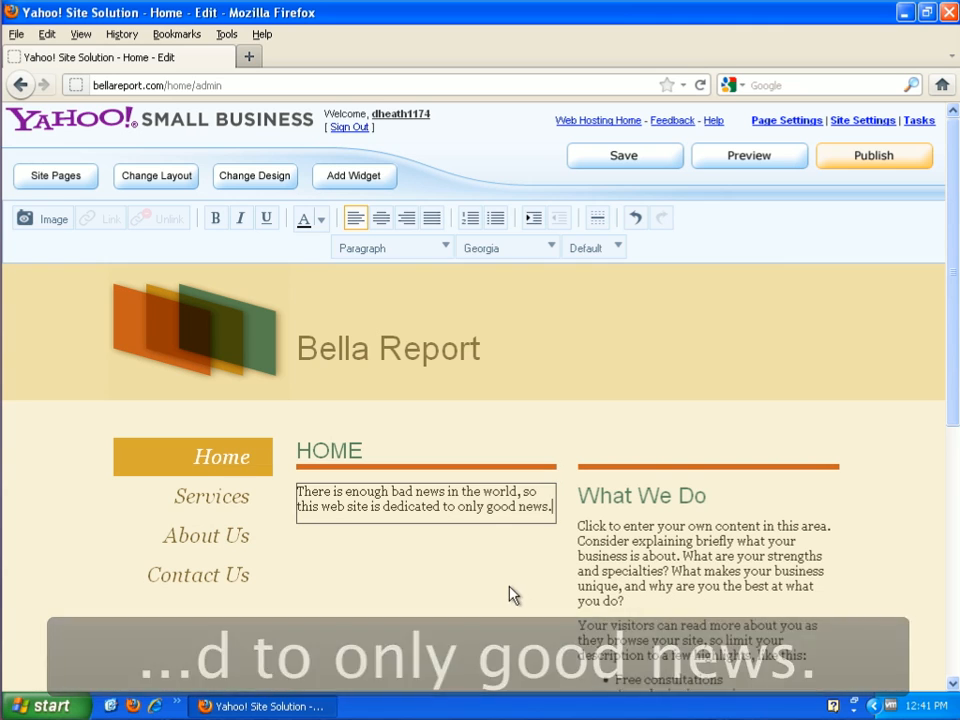
pyautogui.click(510, 595)
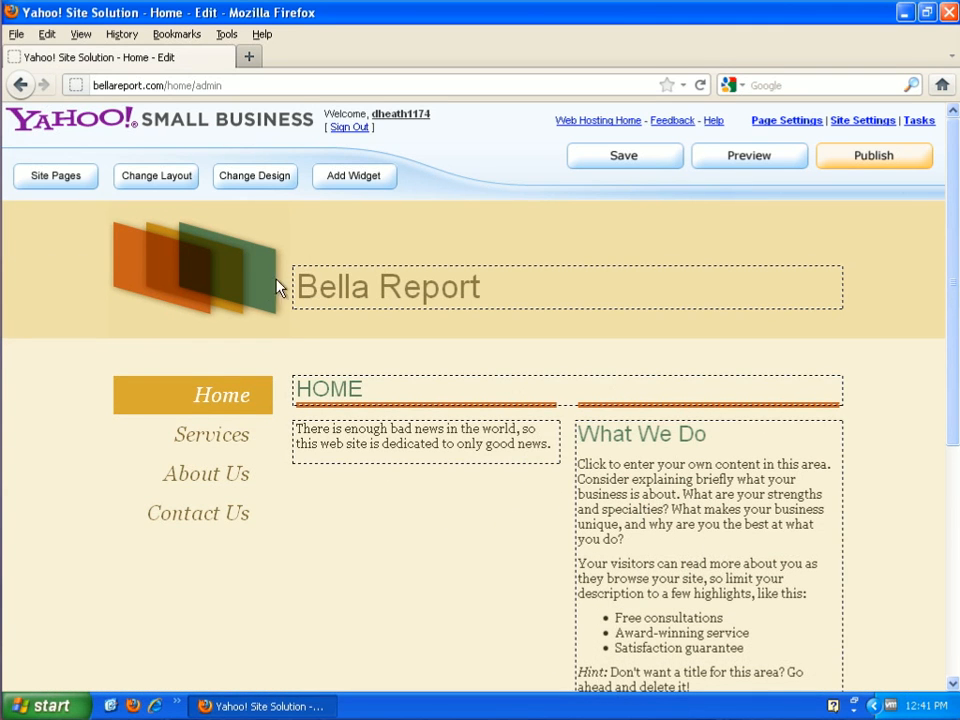
# - Add two more product or service sections to the Services page
pyautogui.click(210, 439)
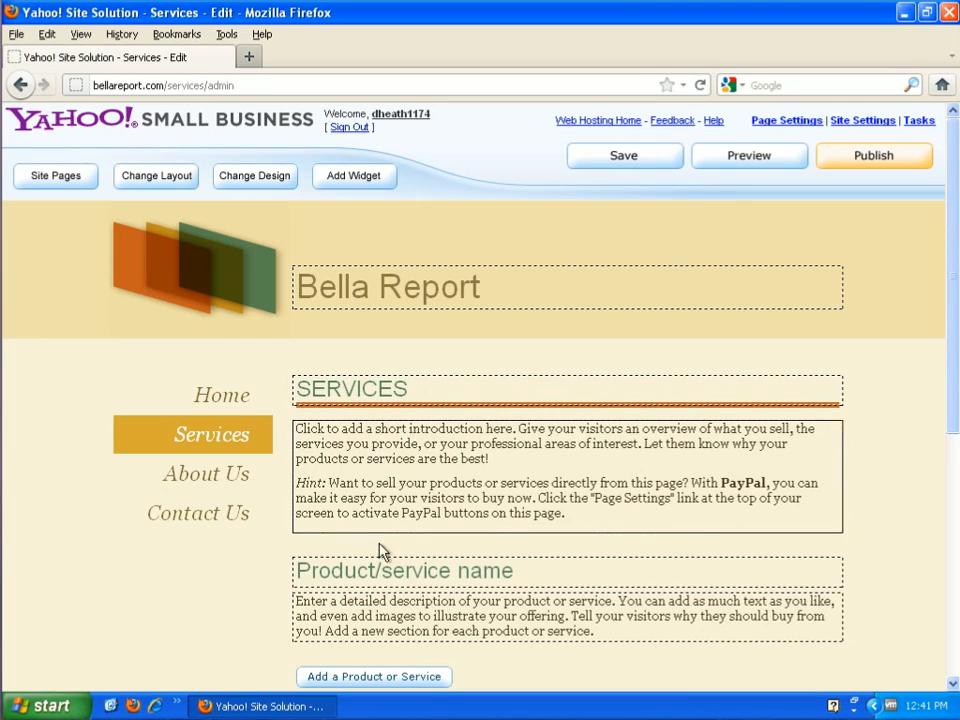
pyautogui.click(371, 680)
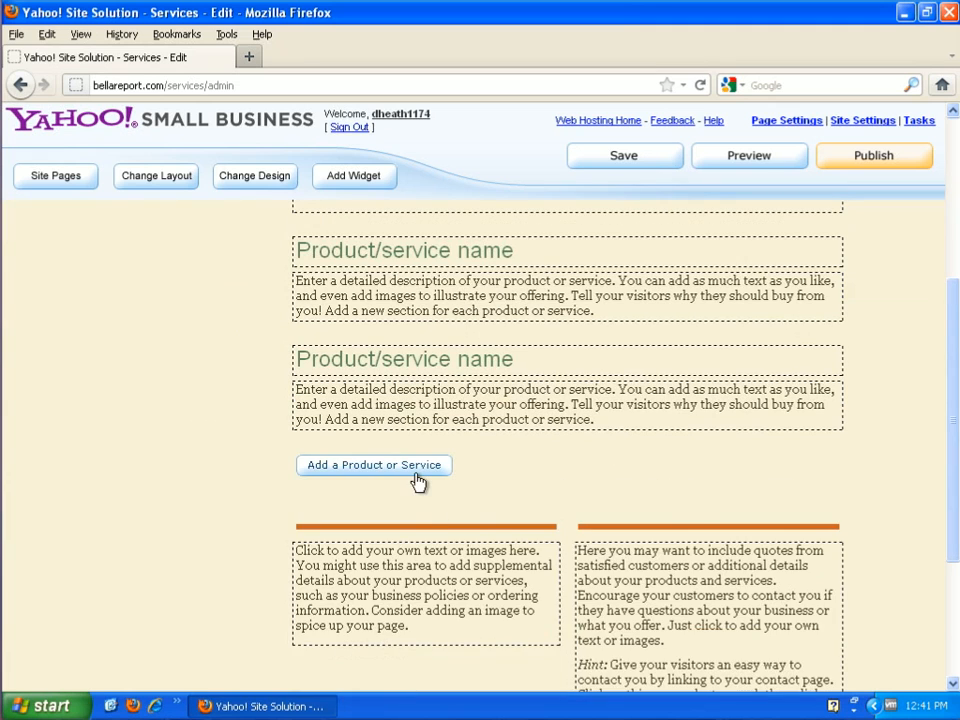
pyautogui.click(418, 482)
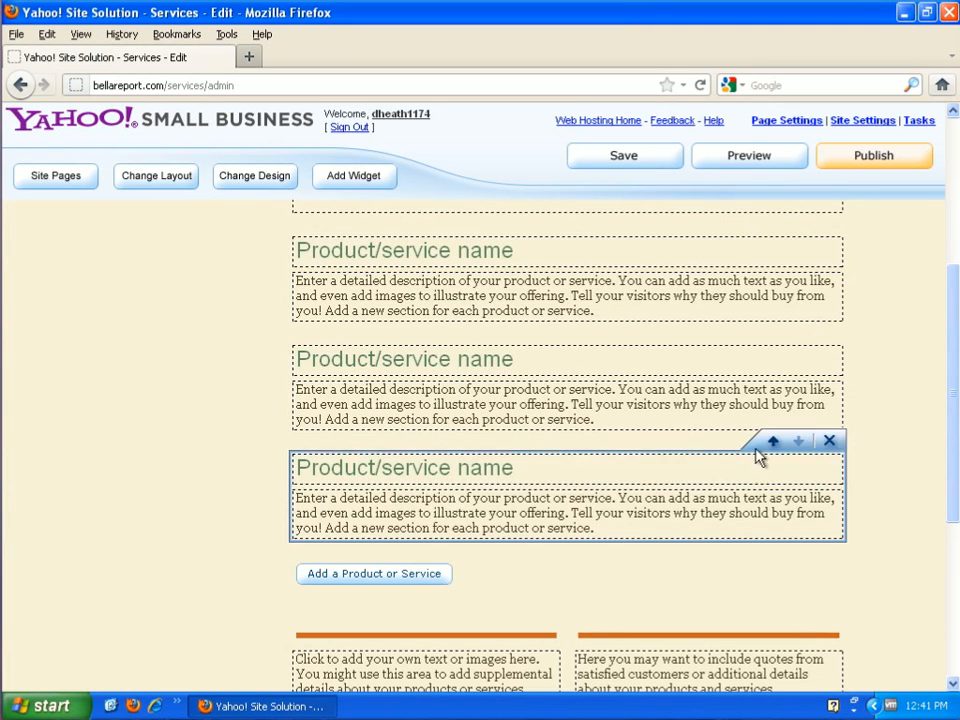
# - Activate the name and description placeholders of the product sections on the Services page for editing, and add another section
pyautogui.click(810, 517)
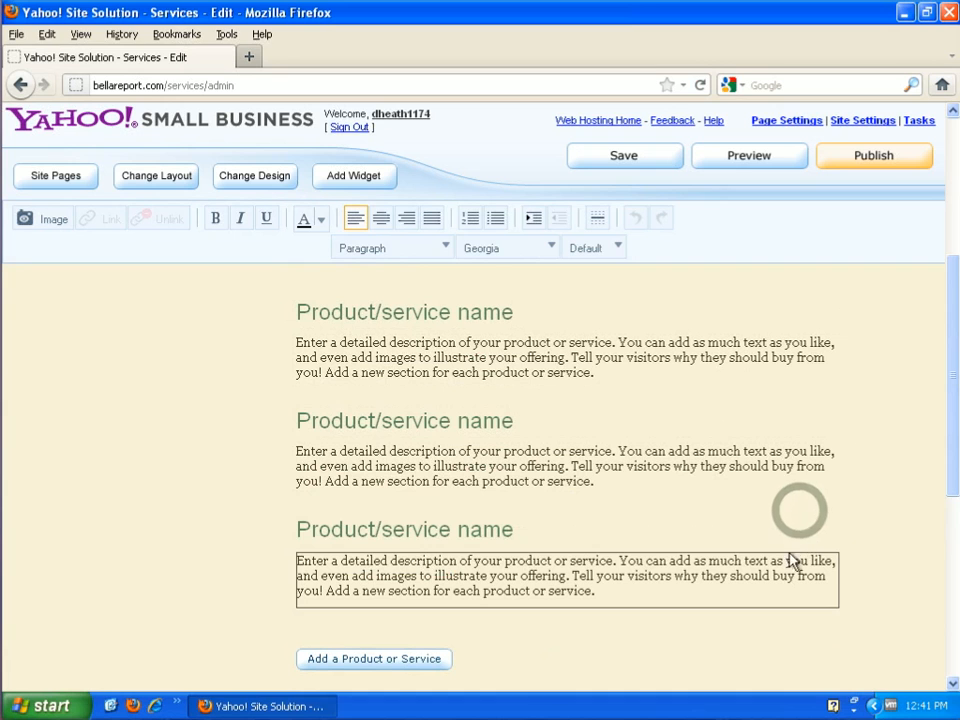
pyautogui.click(414, 540)
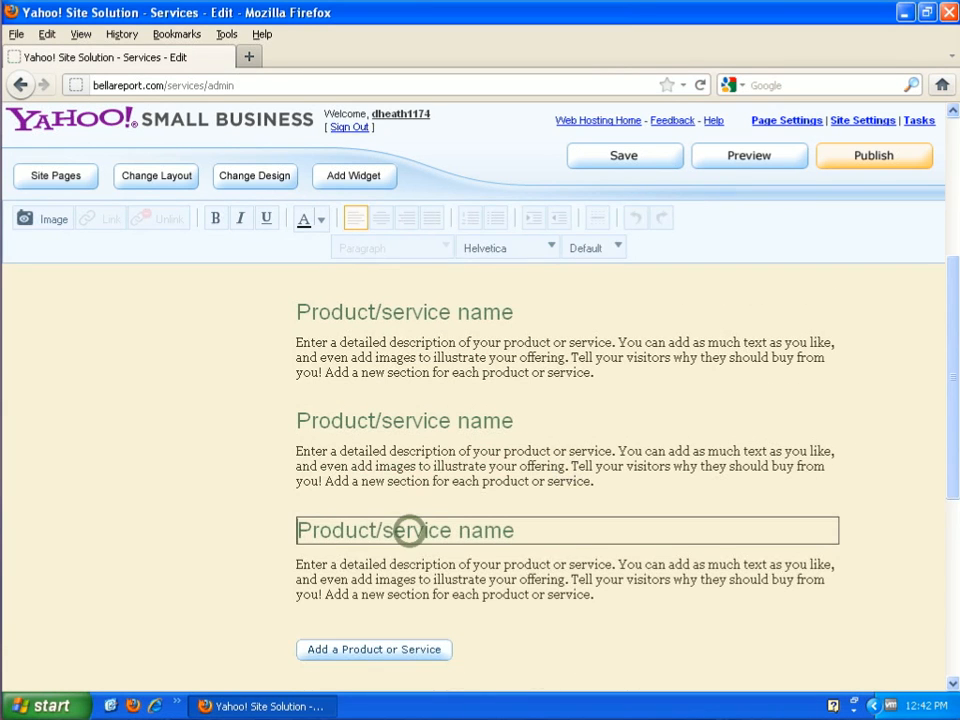
pyautogui.click(437, 455)
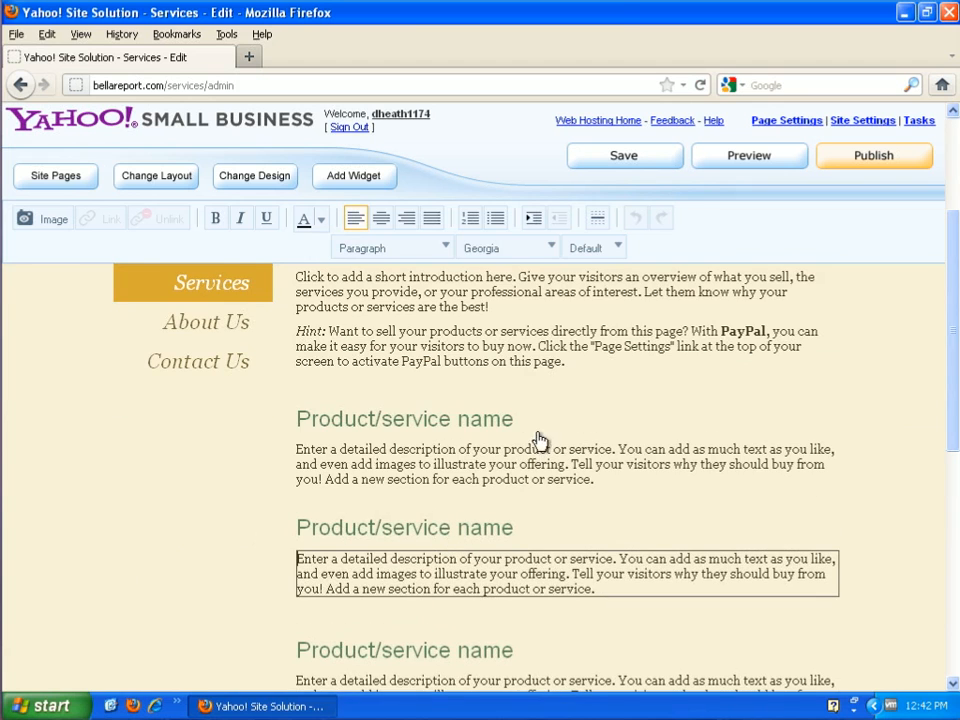
pyautogui.click(335, 418)
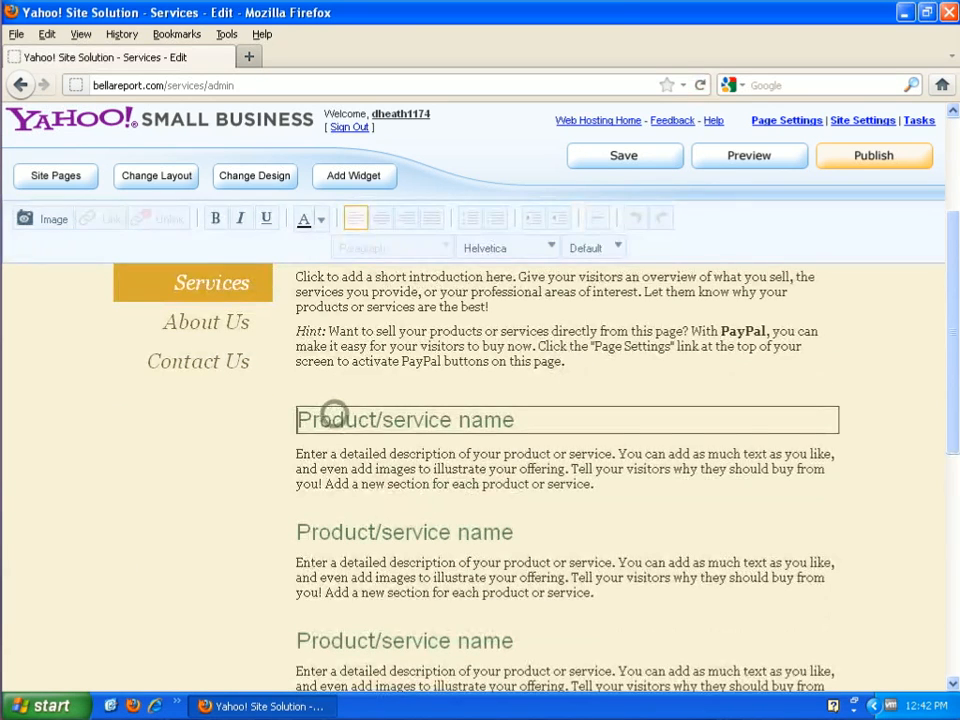
pyautogui.click(424, 476)
pyautogui.scroll(-7, 454, 514)
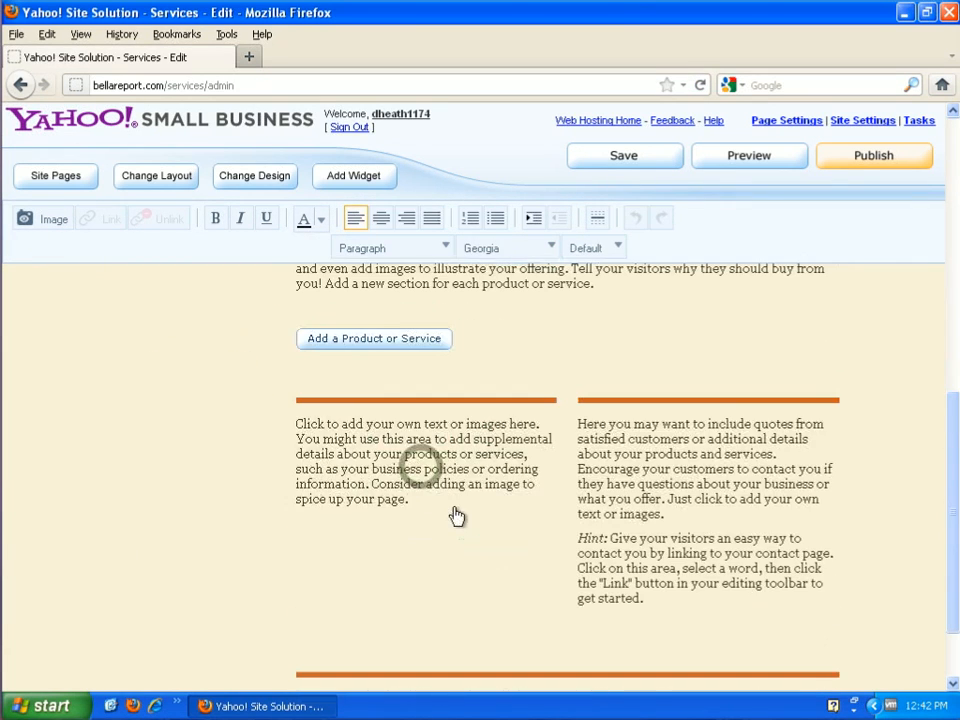
pyautogui.click(368, 340)
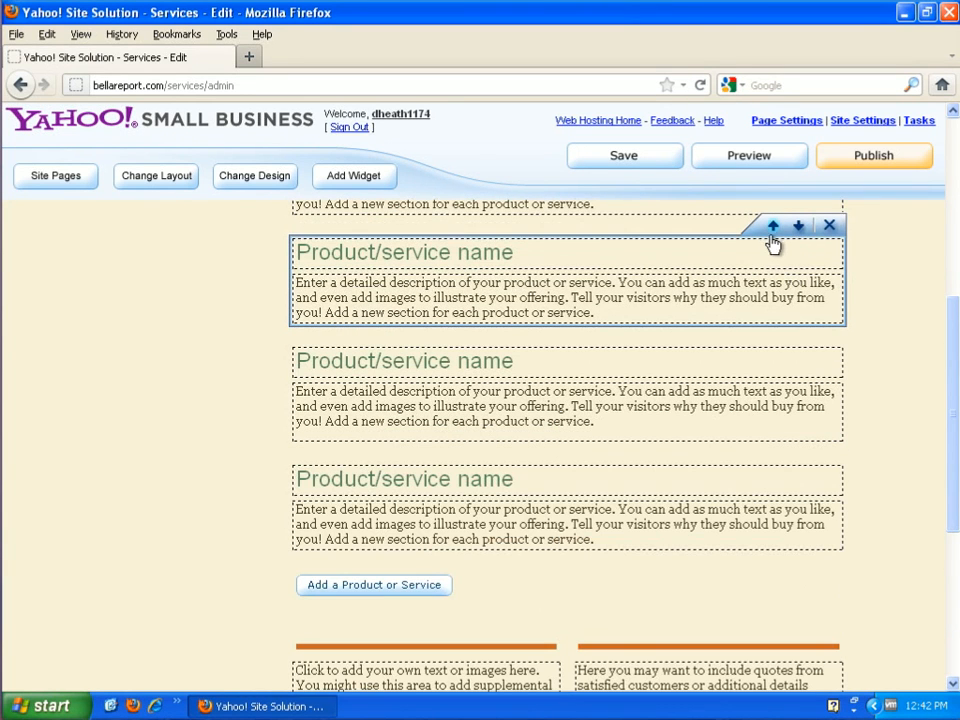
# - Try reordering a product section on the Services page up and down, and delete the section
pyautogui.click(773, 226)
pyautogui.click(798, 226)
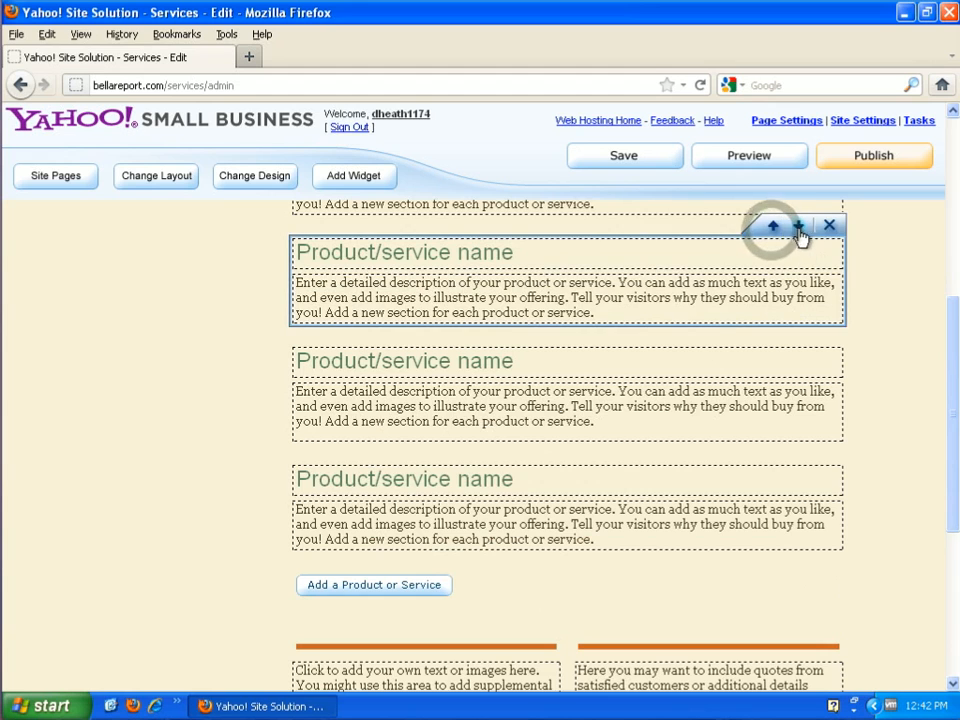
pyautogui.click(829, 226)
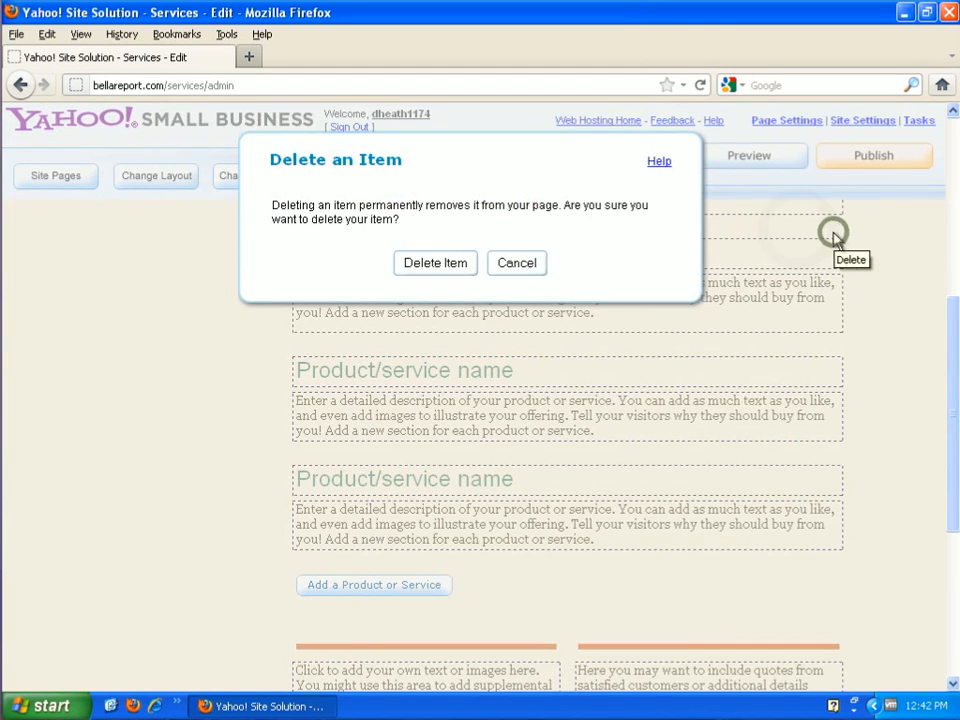
pyautogui.click(410, 262)
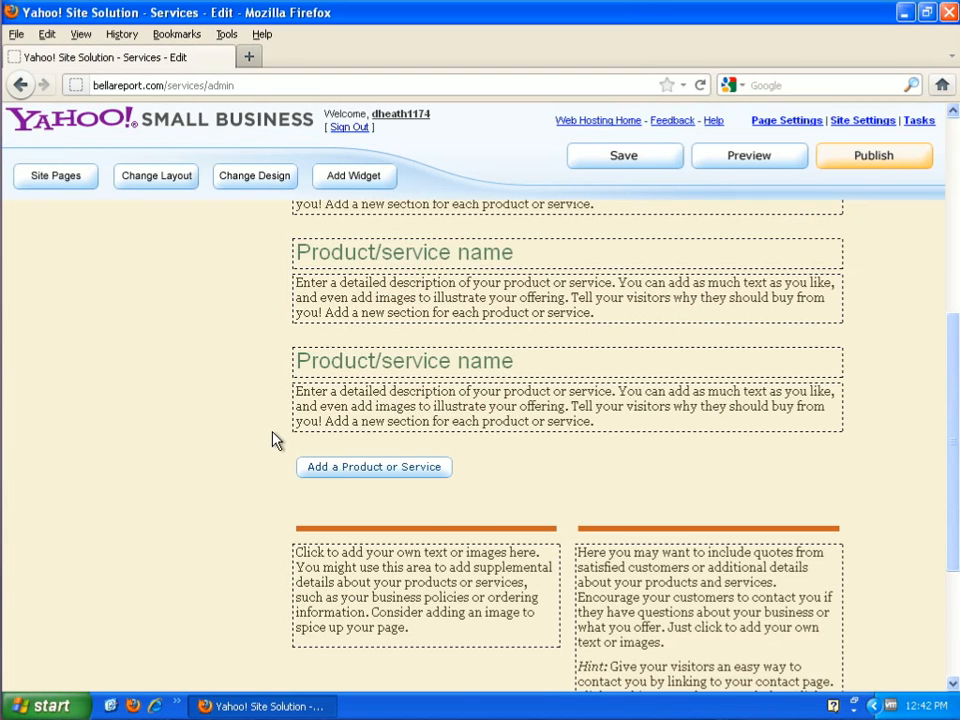
# - Go to the About Us page and review its placeholder sections
pyautogui.scroll(5, 268, 452)
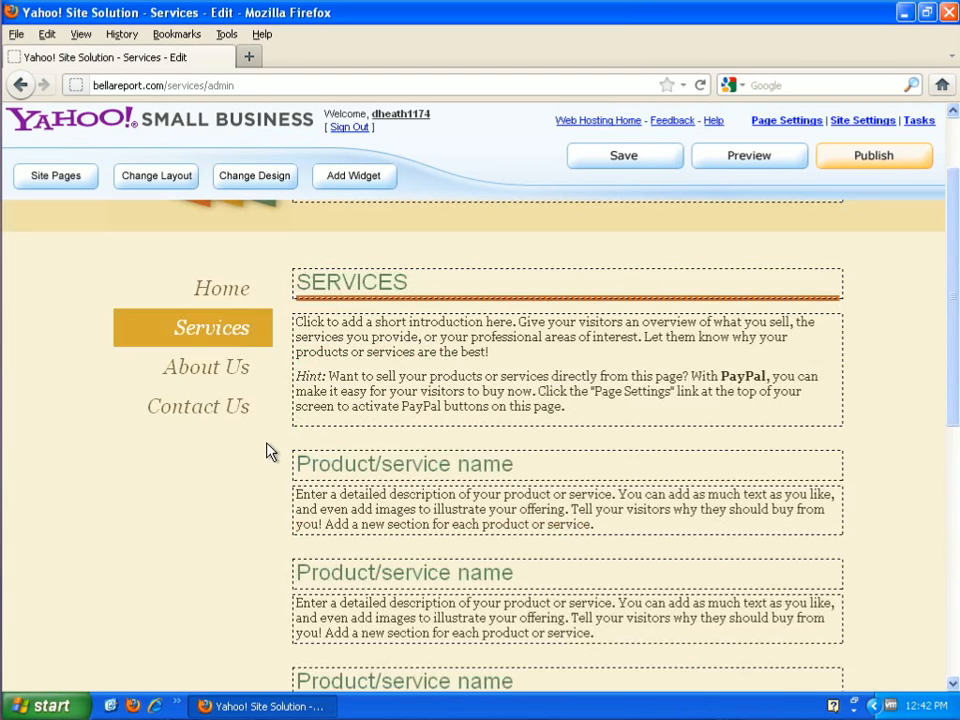
pyautogui.click(232, 385)
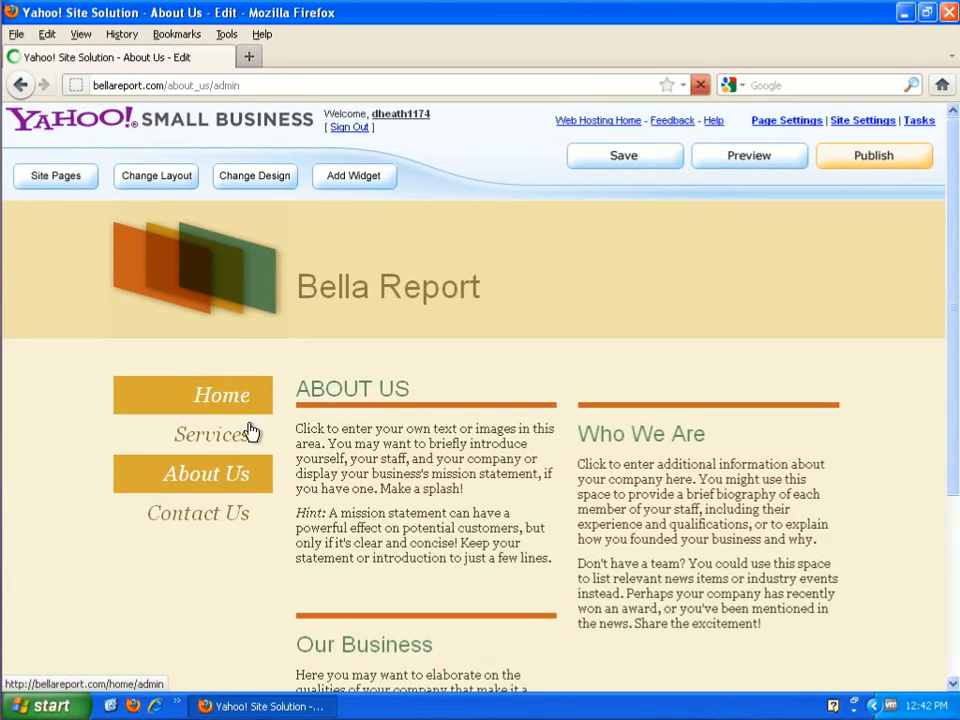
pyautogui.scroll(-3, 688, 525)
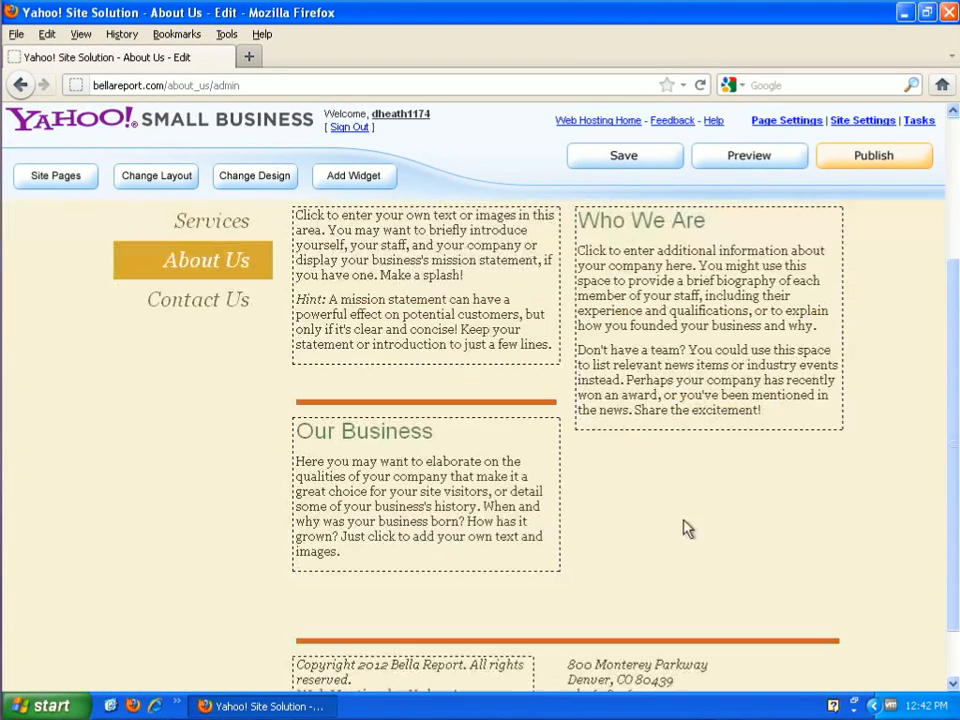
pyautogui.scroll(3, 470, 530)
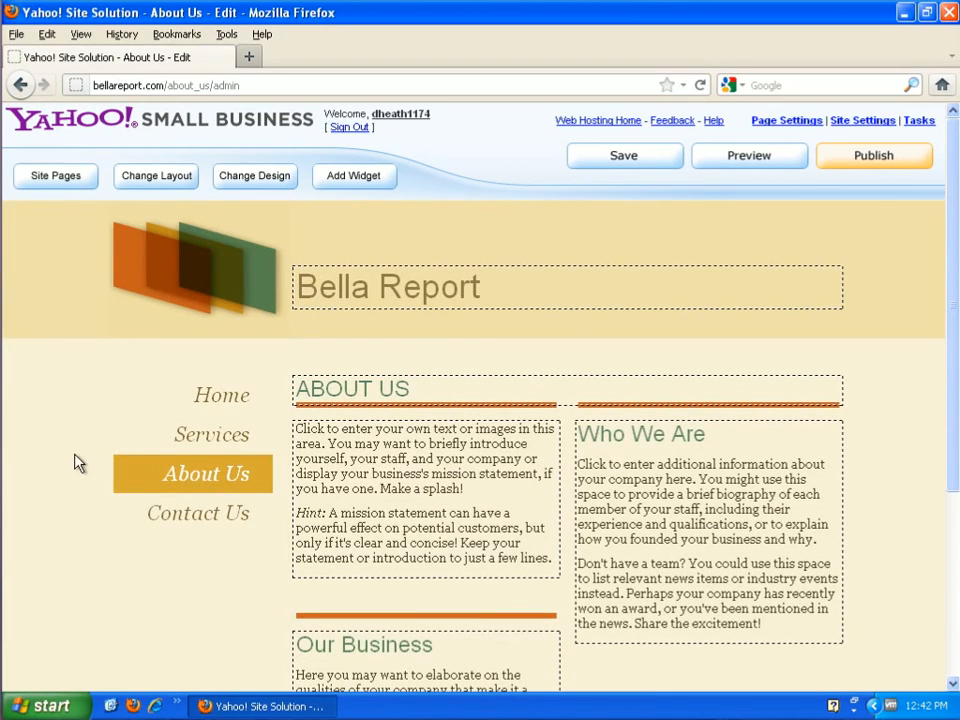
# - Go to the Contact Us page and examine its text areas, form option, map, copyright notice and contact details
pyautogui.click(209, 516)
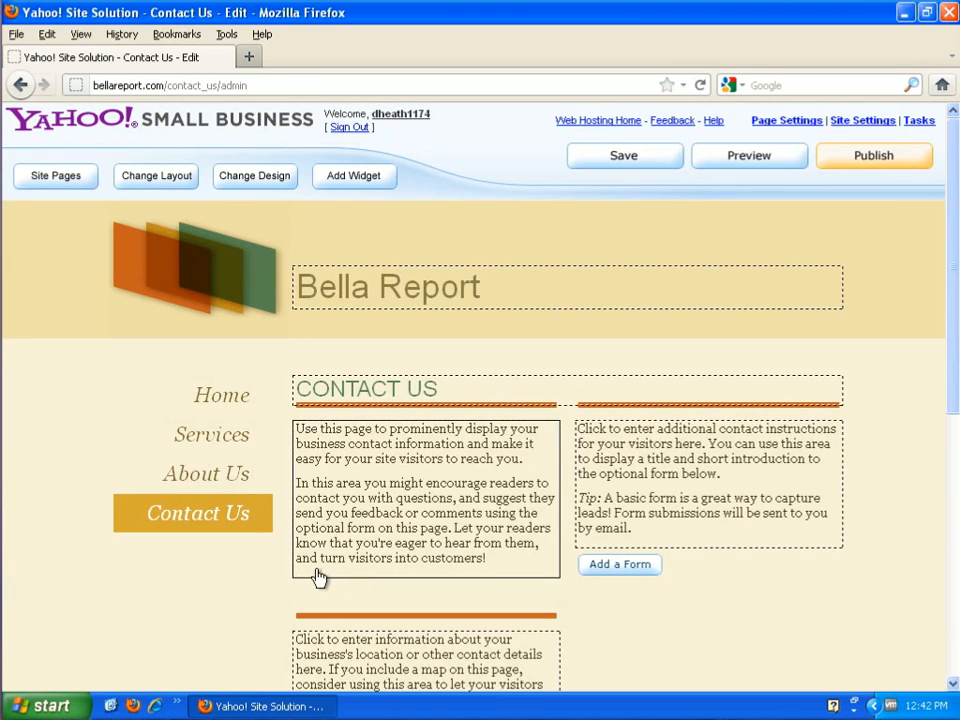
pyautogui.scroll(-3, 740, 627)
pyautogui.moveTo(484, 622)
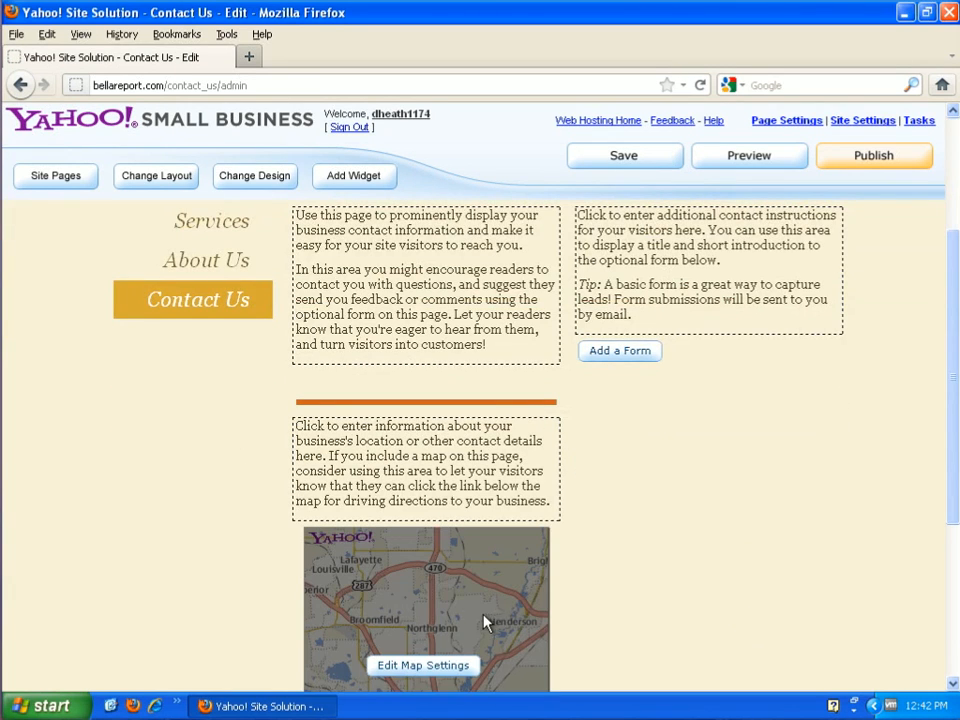
pyautogui.scroll(-2, 507, 618)
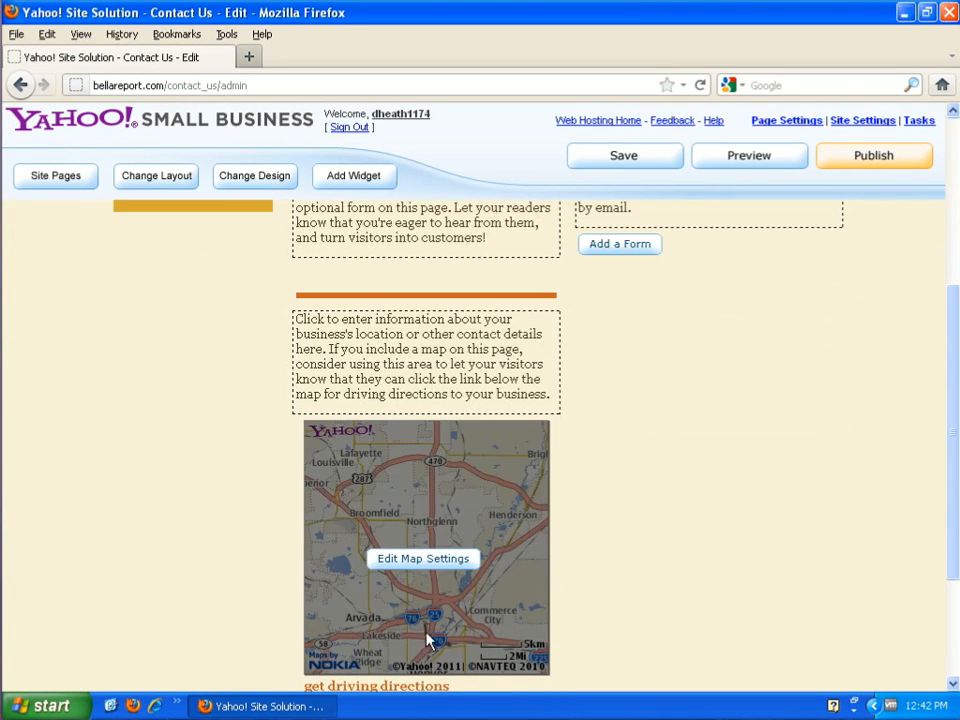
pyautogui.scroll(-3, 624, 612)
pyautogui.moveTo(388, 508)
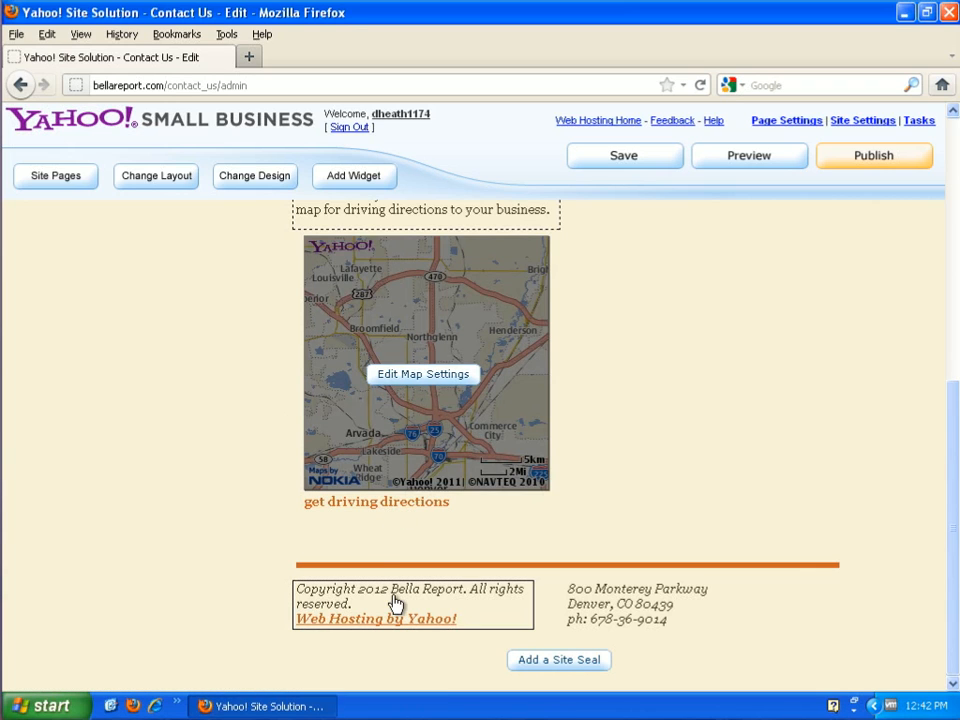
pyautogui.moveTo(738, 620)
pyautogui.moveTo(822, 633)
pyautogui.scroll(10, 763, 570)
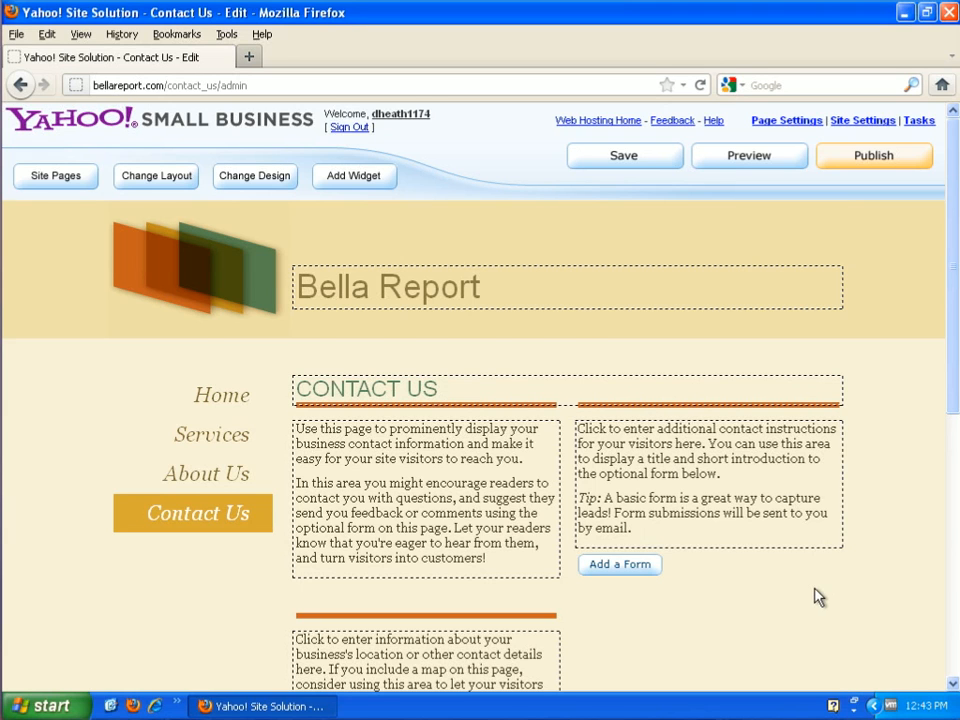
pyautogui.scroll(-5, 815, 596)
pyautogui.scroll(-3, 815, 596)
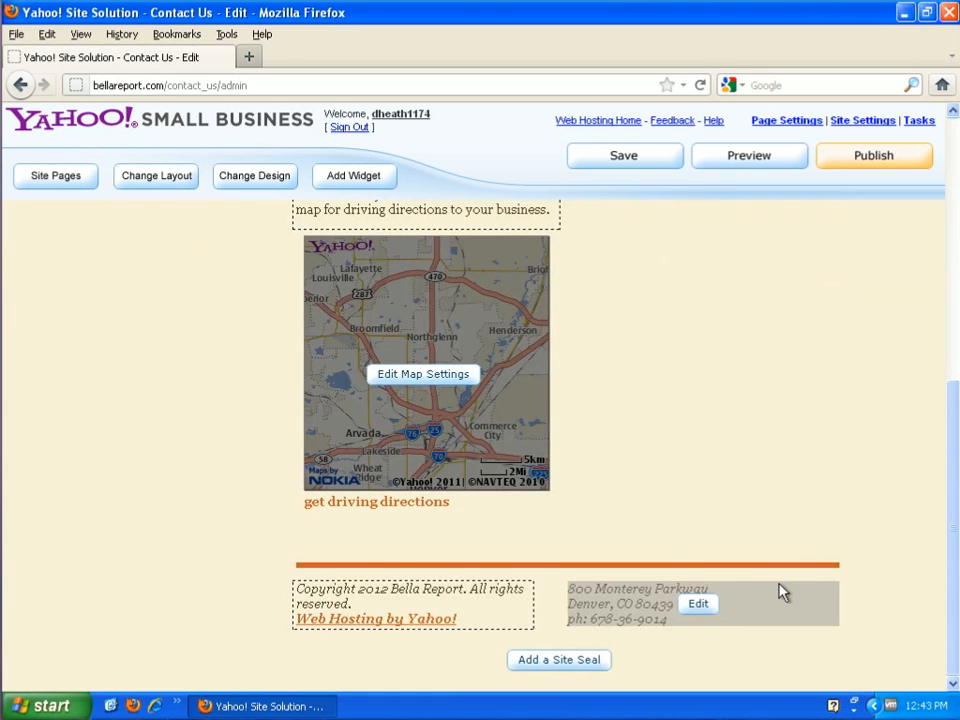
pyautogui.scroll(5, 248, 588)
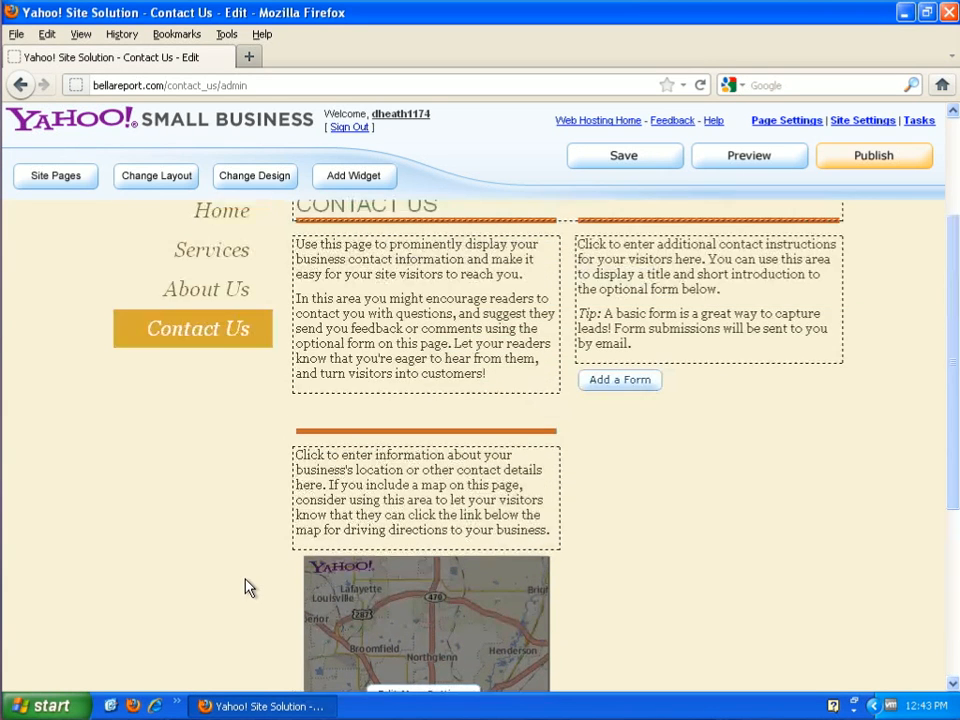
pyautogui.scroll(3, 248, 588)
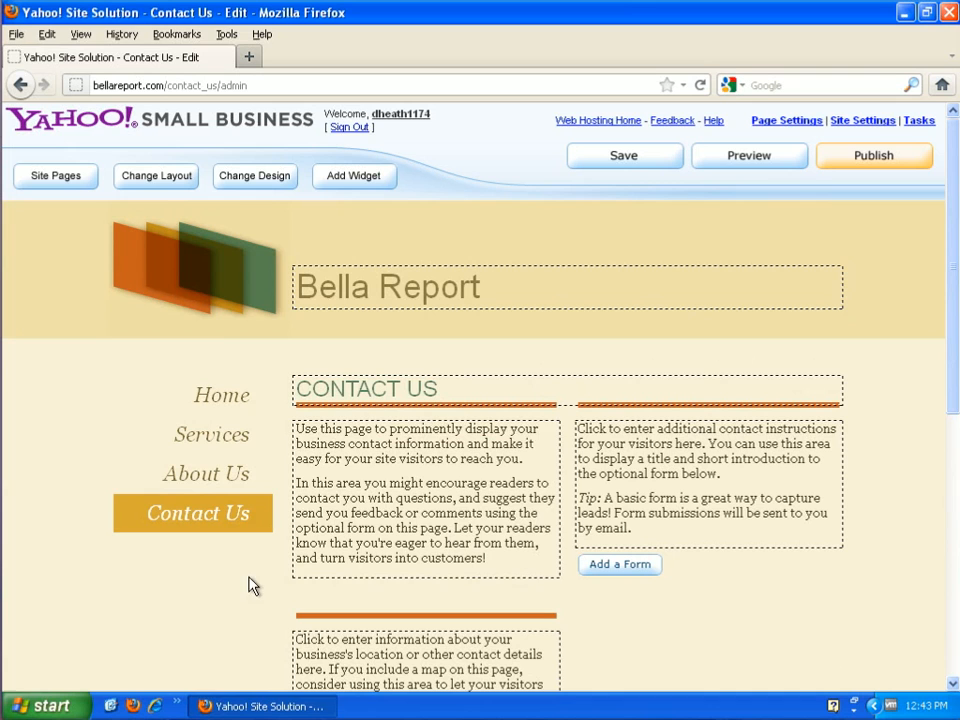
pyautogui.scroll(-3, 700, 646)
pyautogui.scroll(3, 700, 646)
# - Save the page and apply the Chiffon design to the site
pyautogui.click(631, 162)
pyautogui.click(247, 182)
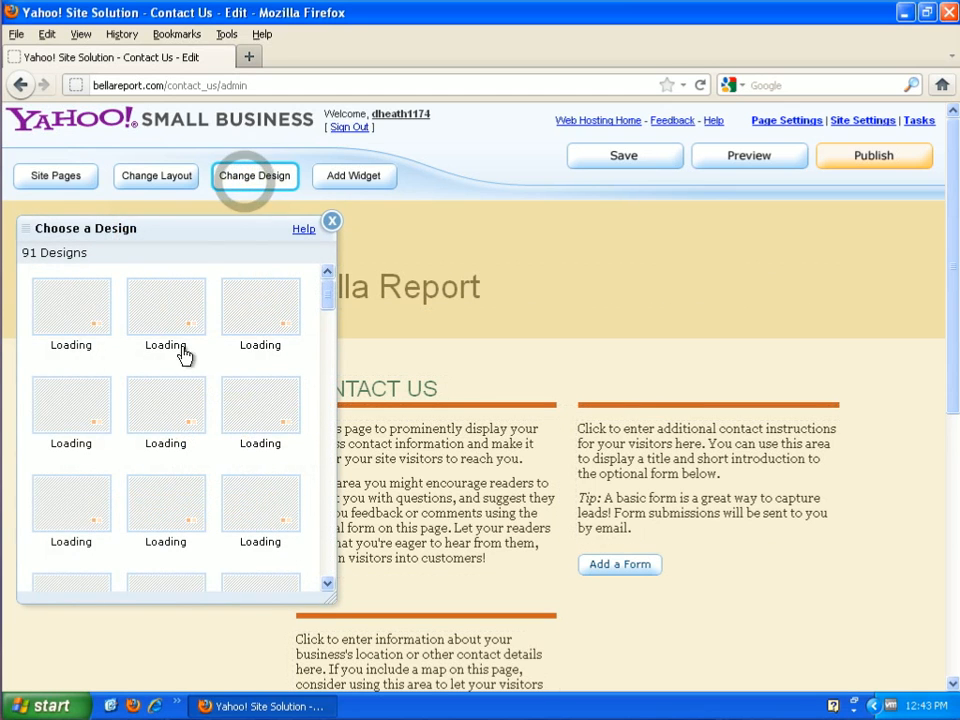
pyautogui.scroll(-3, 248, 440)
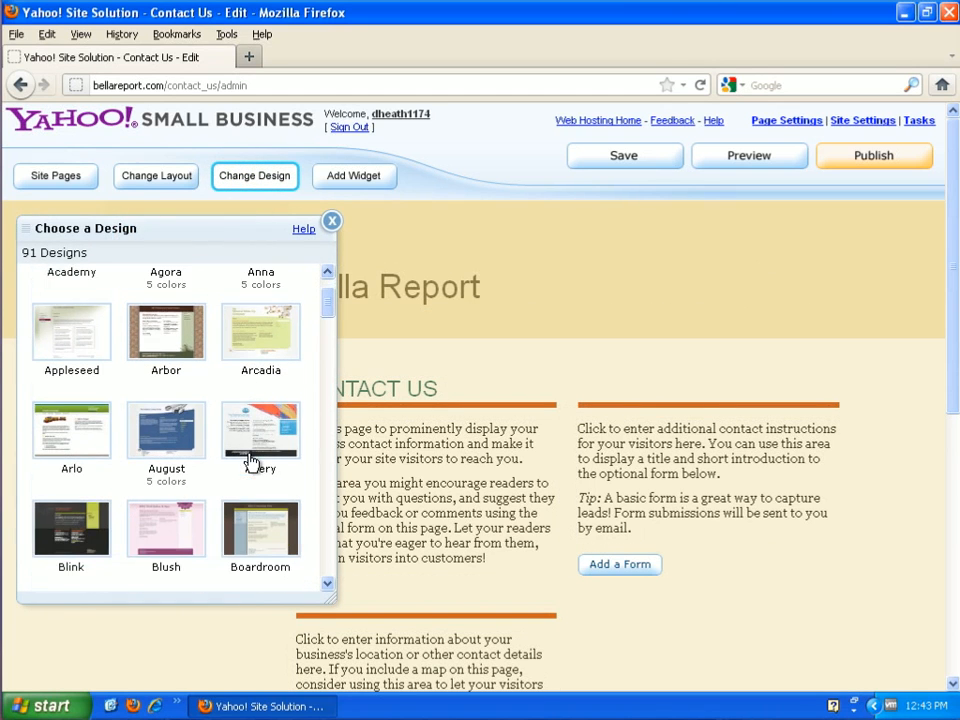
pyautogui.scroll(-4, 252, 458)
pyautogui.click(264, 467)
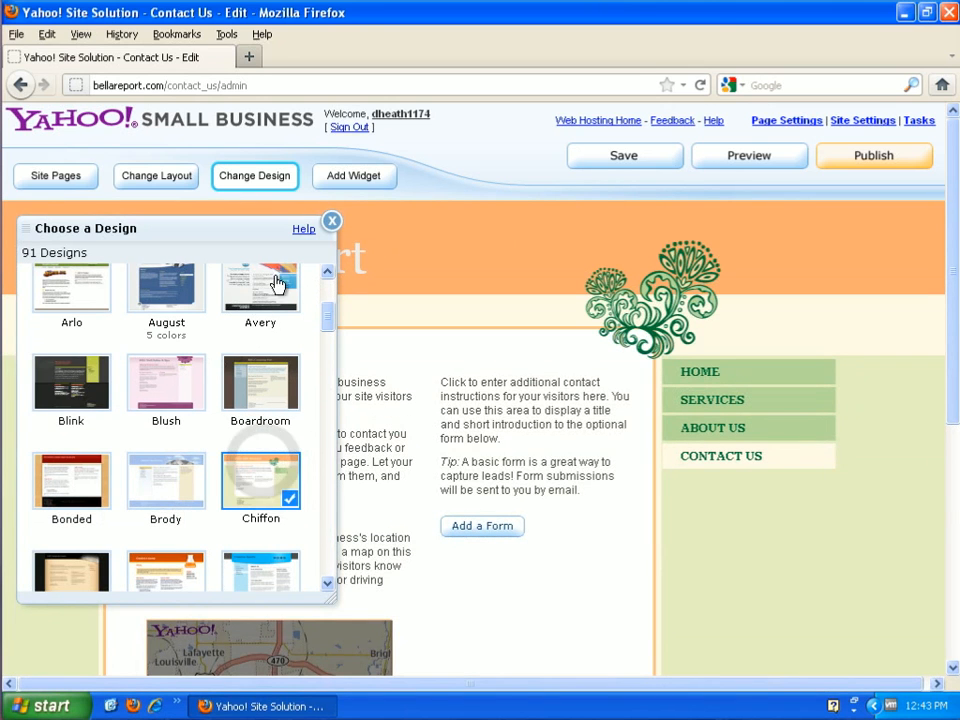
pyautogui.click(330, 221)
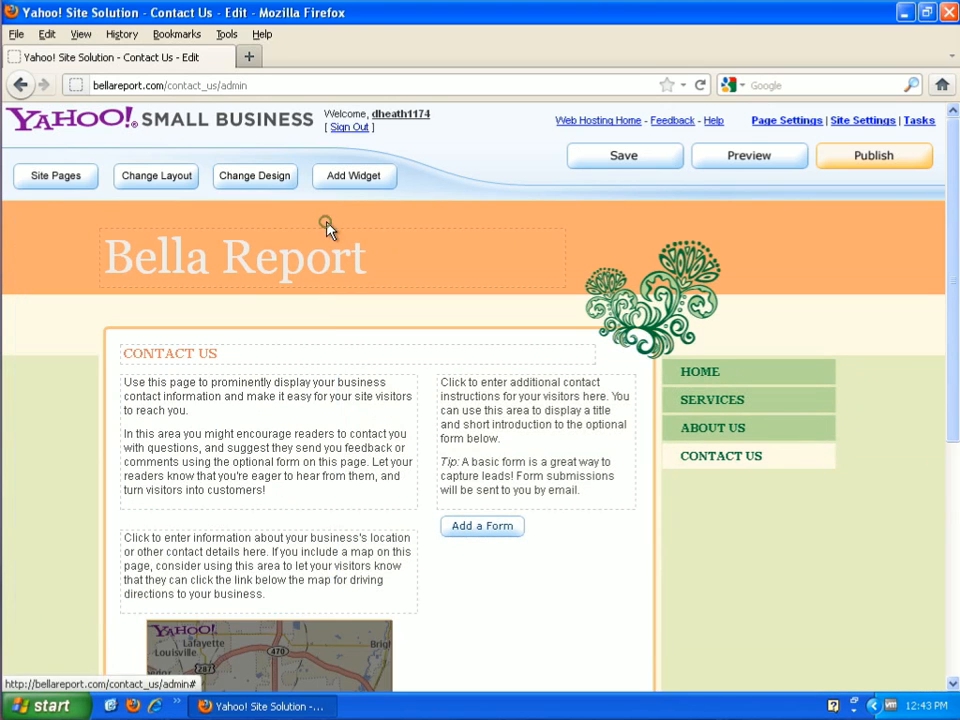
# - Try the August, Brody and Boardroom designs on the site
pyautogui.click(257, 177)
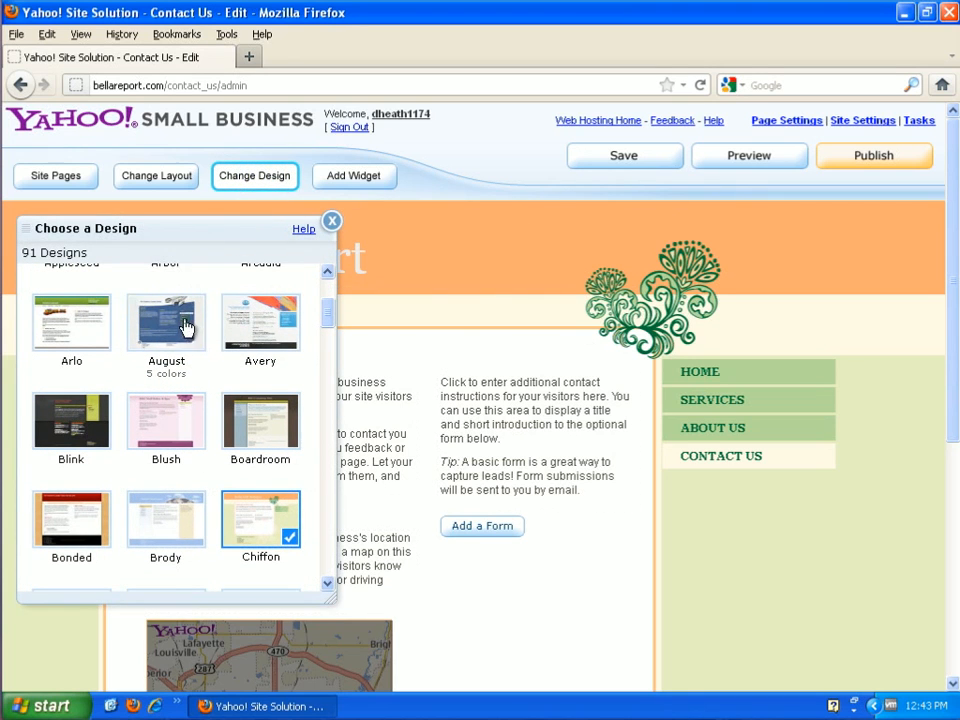
pyautogui.click(185, 326)
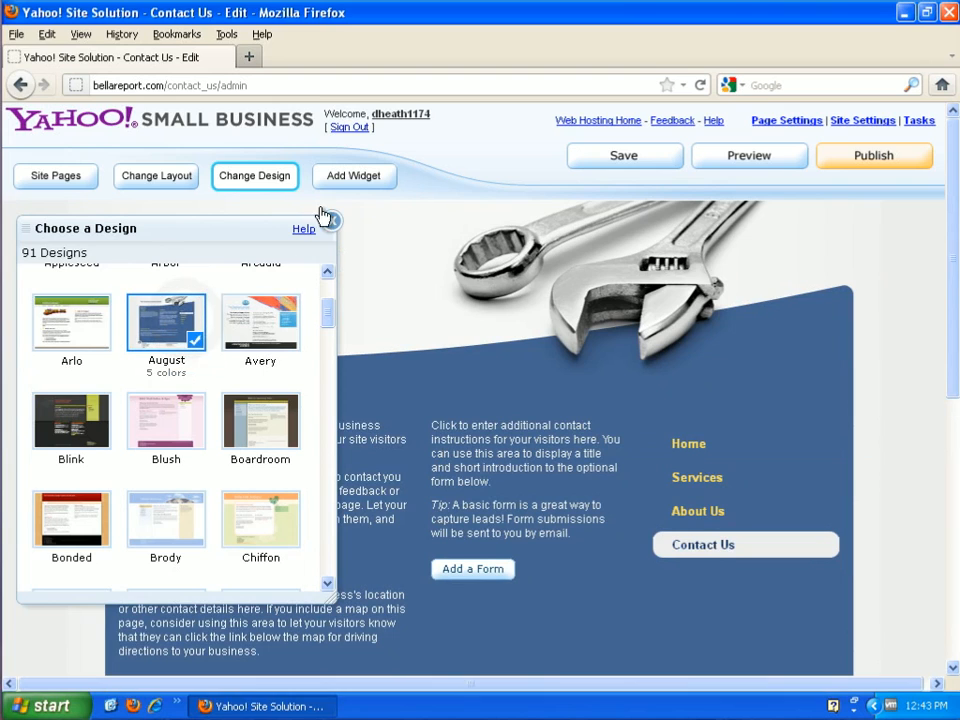
pyautogui.click(168, 515)
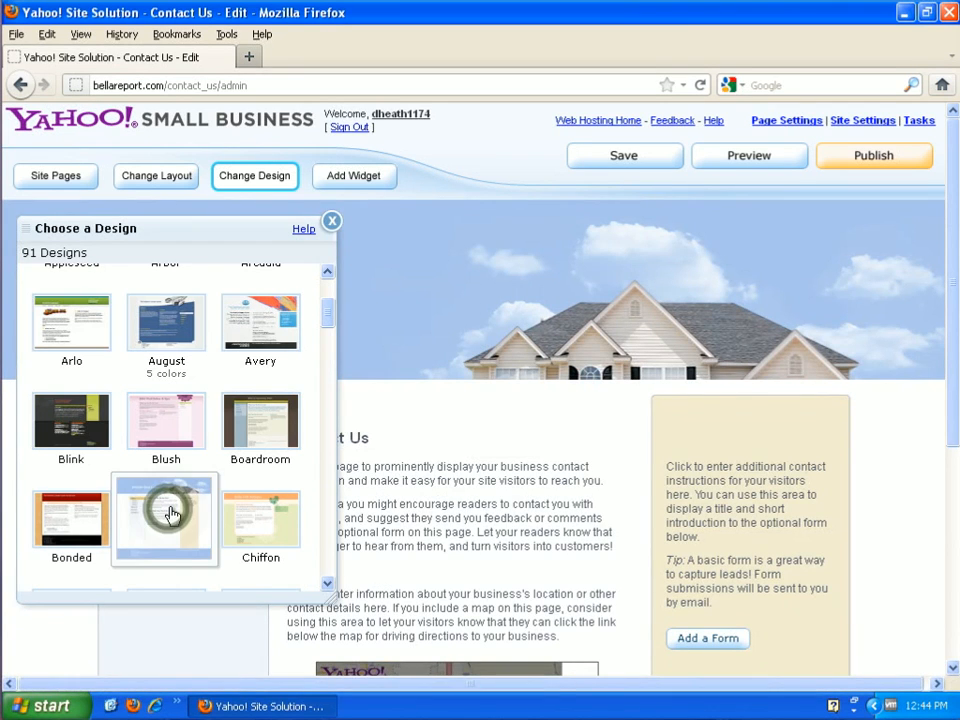
pyautogui.scroll(-3, 180, 495)
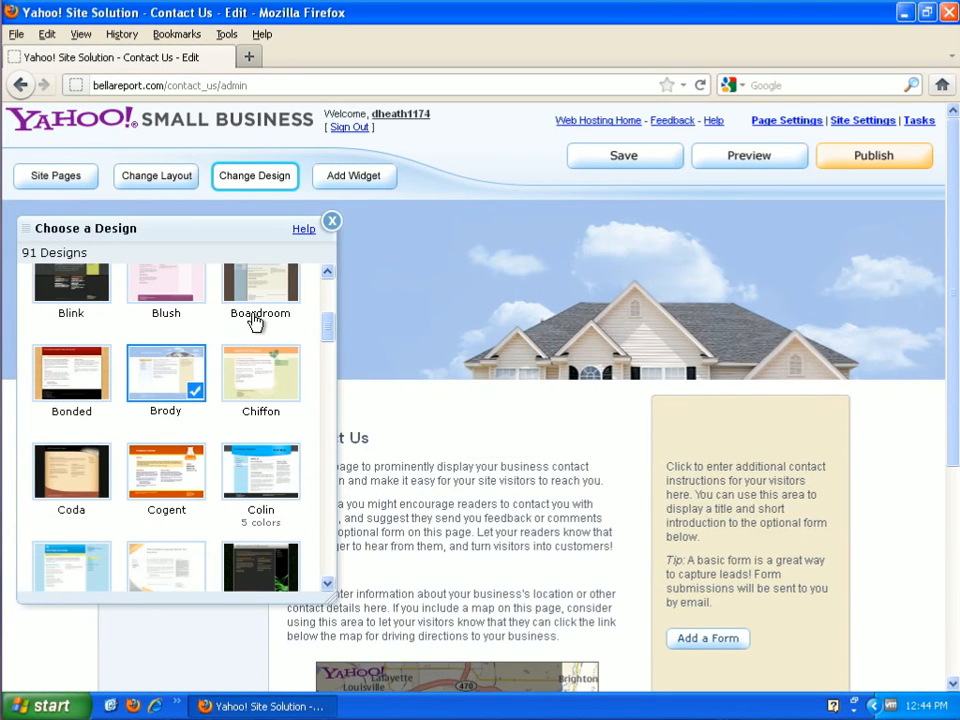
pyautogui.click(255, 290)
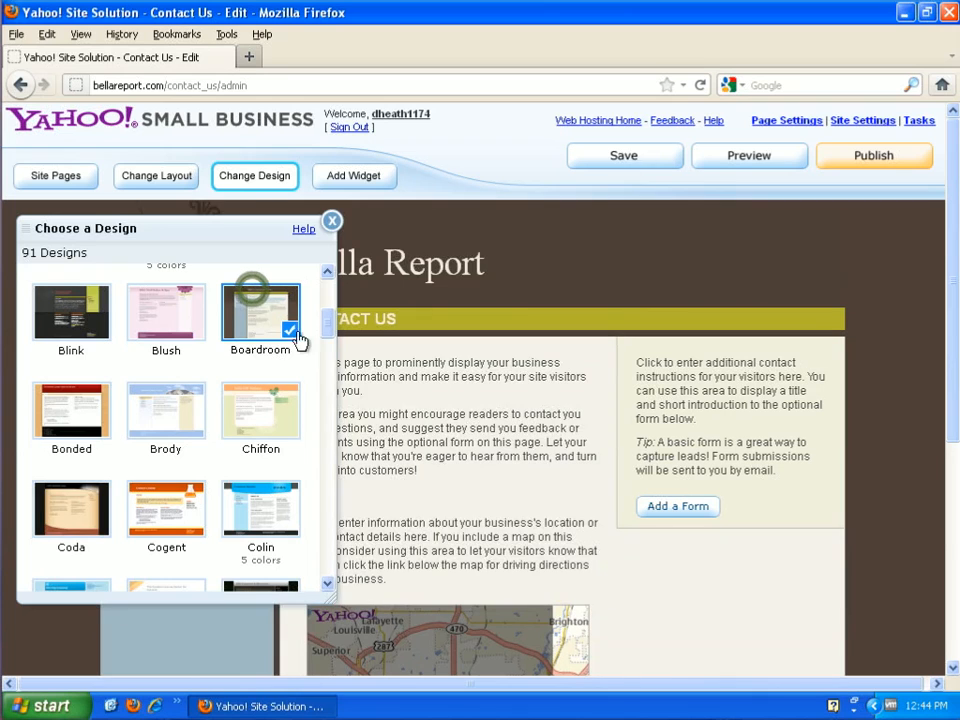
# - Apply the Compound design to the site and close the design chooser
pyautogui.scroll(-4, 208, 487)
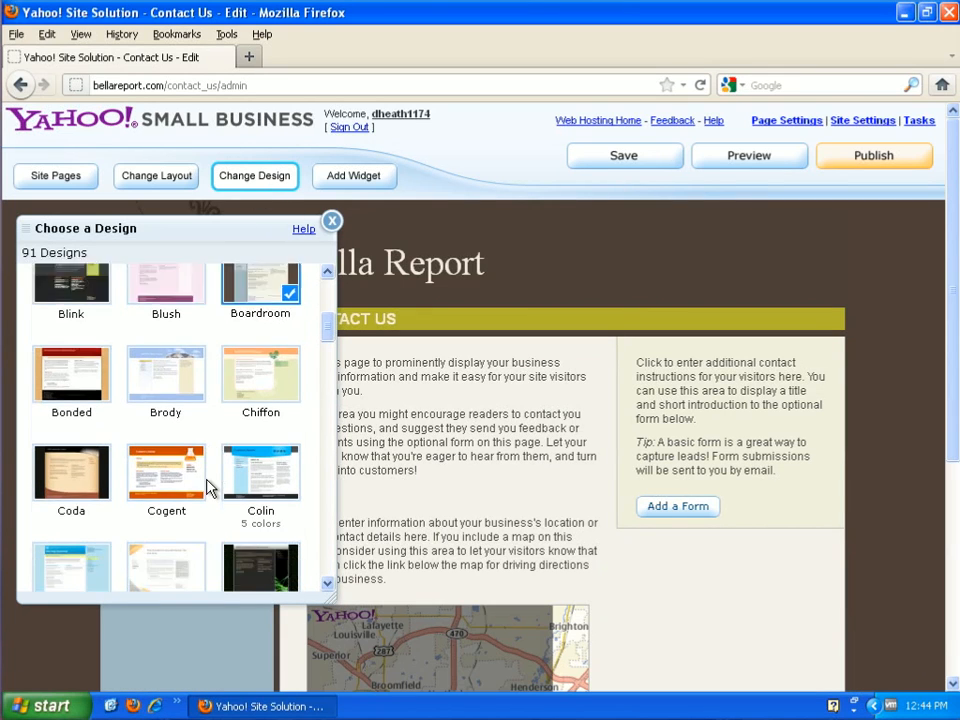
pyautogui.click(164, 445)
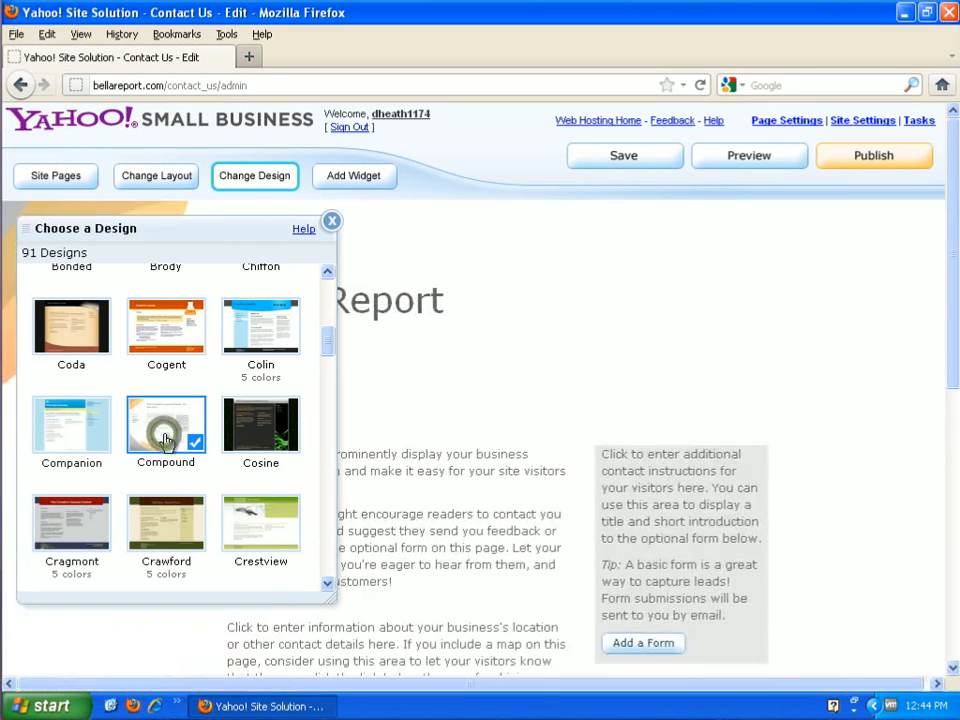
pyautogui.click(331, 221)
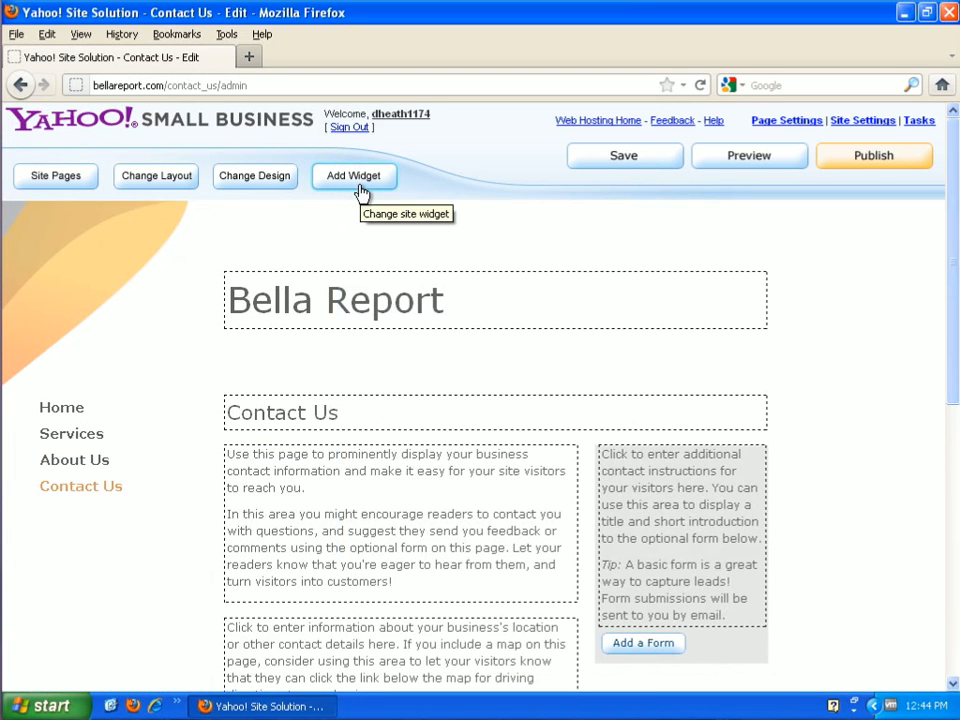
# - Review the widgets that can be added to the page and close the widget chooser
pyautogui.click(362, 190)
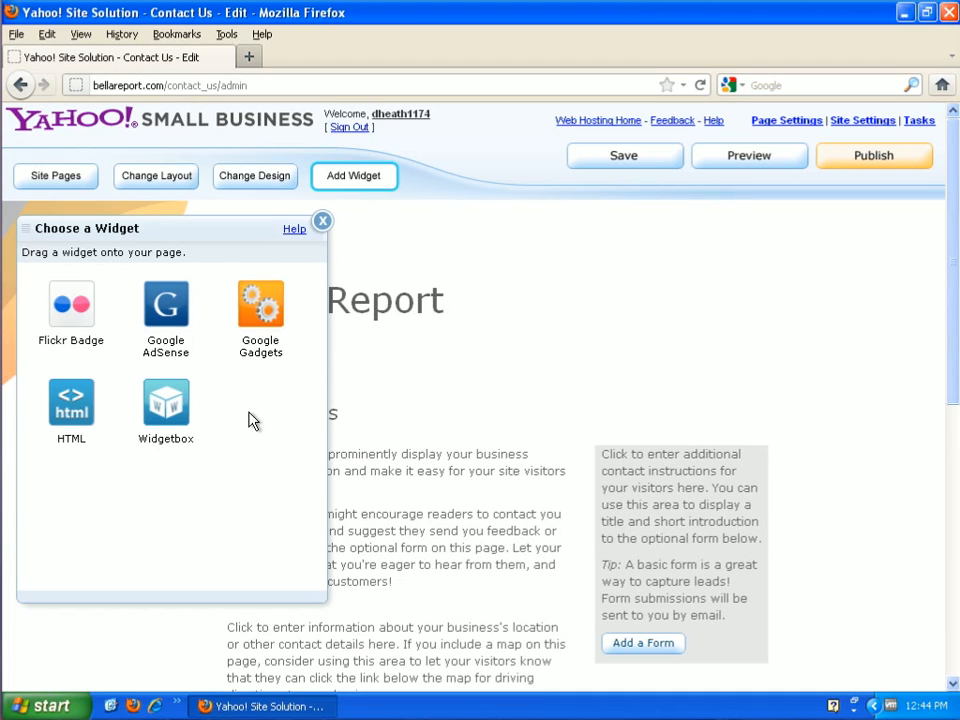
pyautogui.click(322, 221)
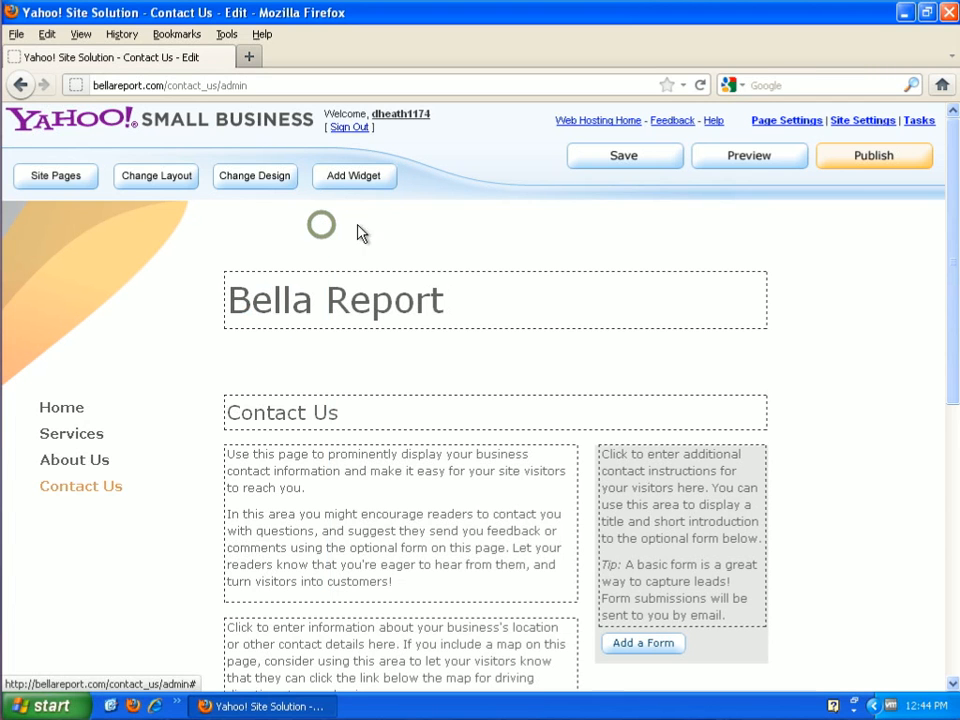
# - Save the page, preview the site's Contact Us, About Us, Services and Home pages, and close the preview
pyautogui.click(620, 160)
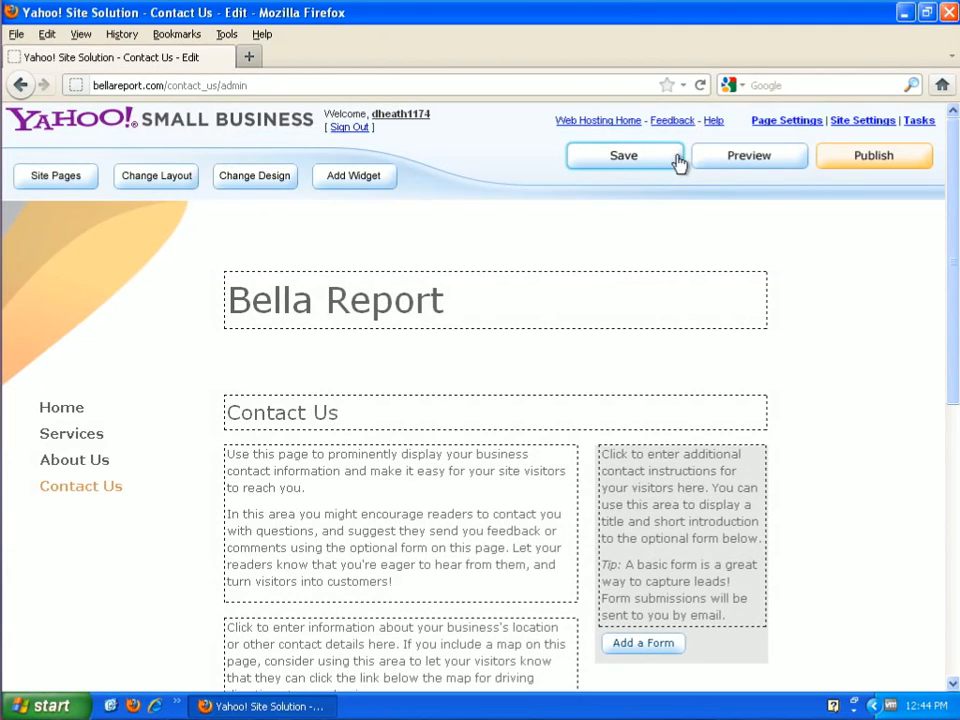
pyautogui.click(735, 170)
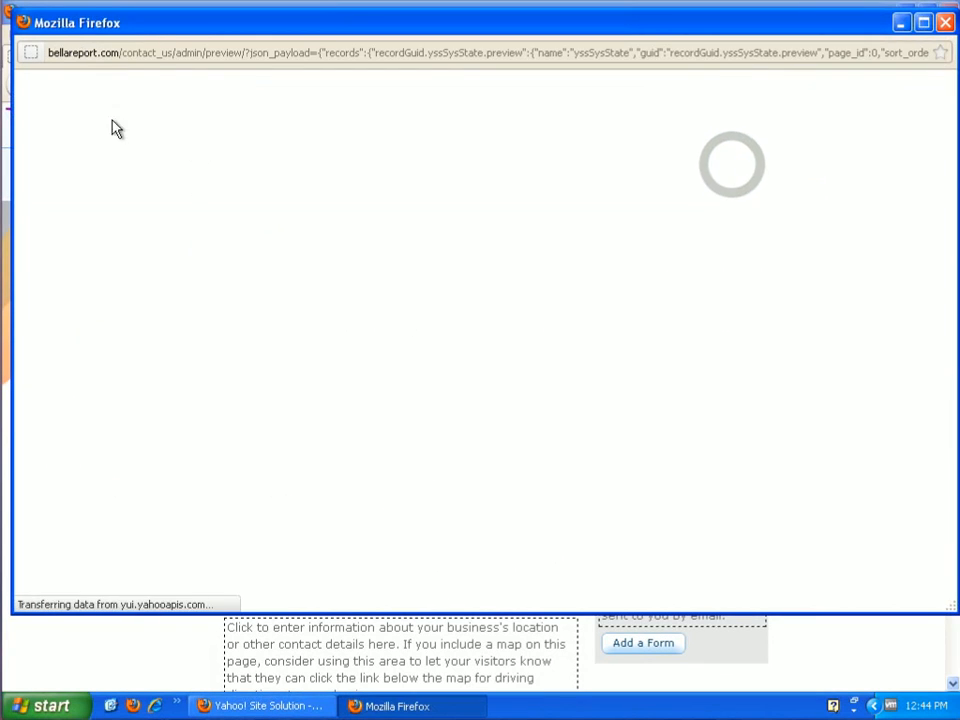
pyautogui.scroll(-5, 773, 392)
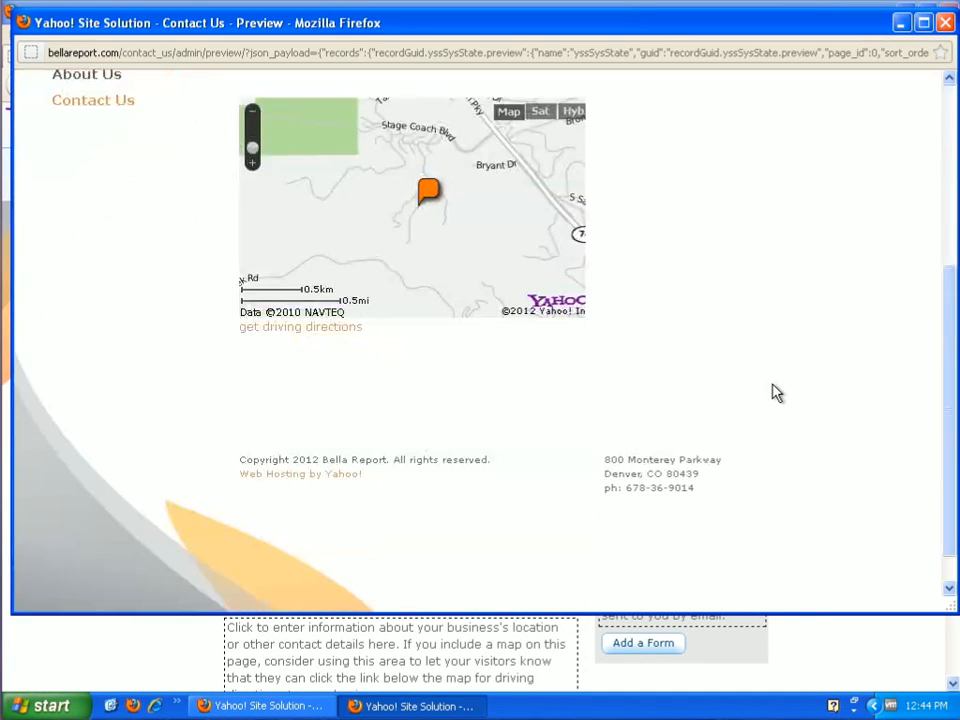
pyautogui.scroll(4, 669, 394)
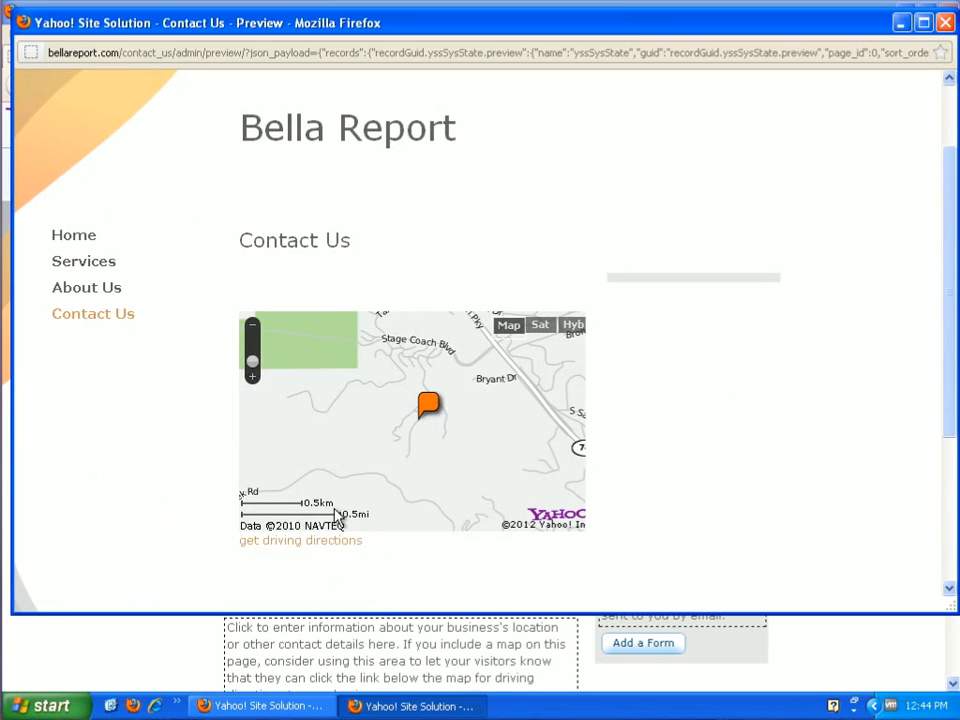
pyautogui.click(93, 291)
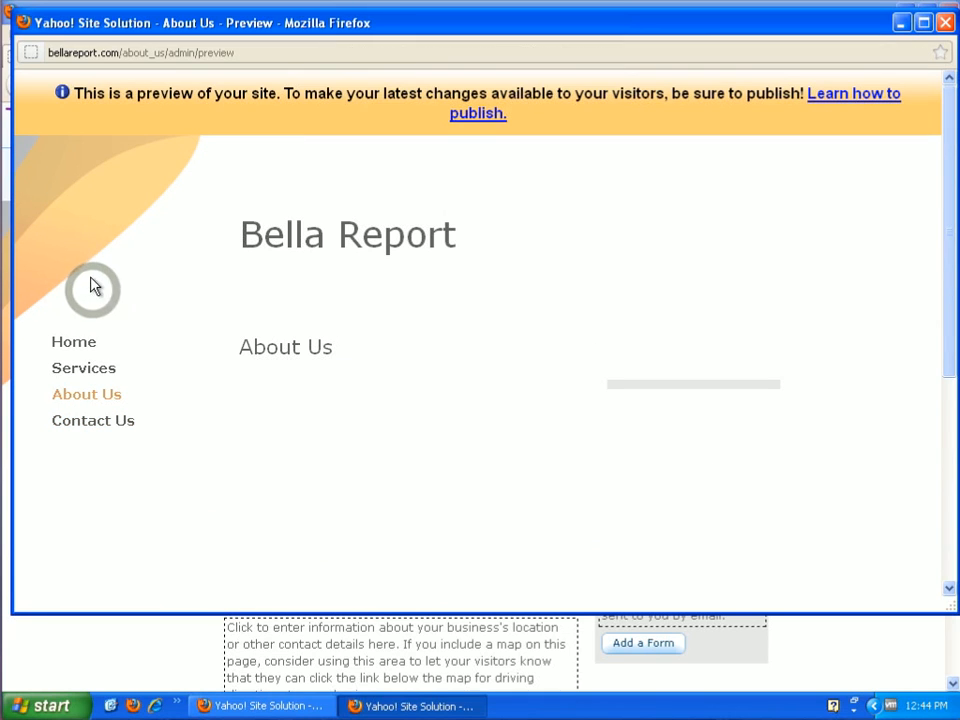
pyautogui.click(83, 368)
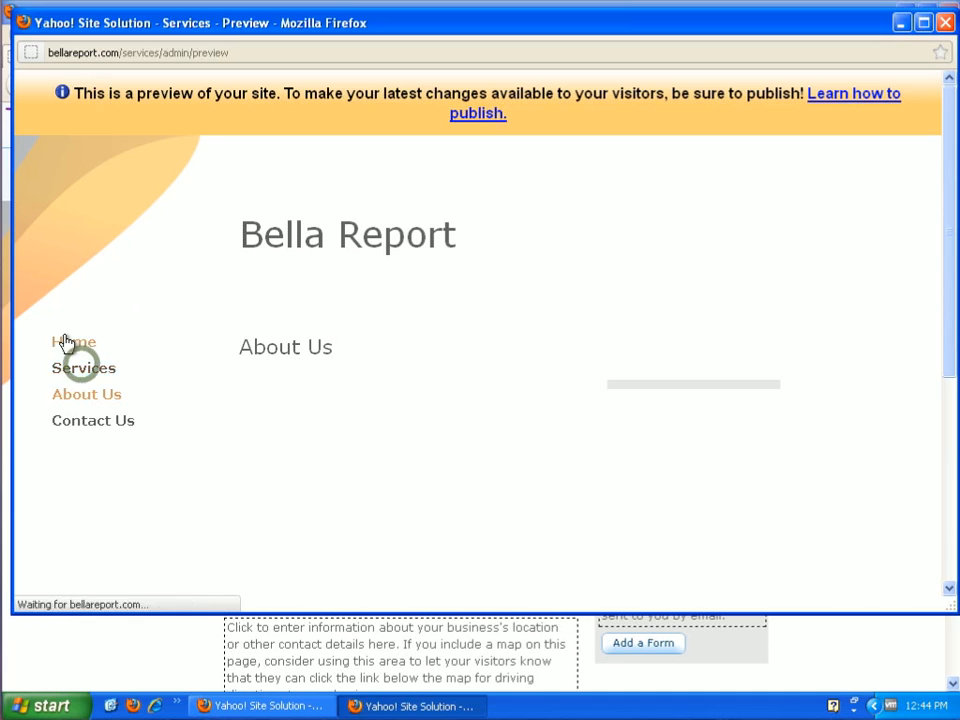
pyautogui.click(73, 343)
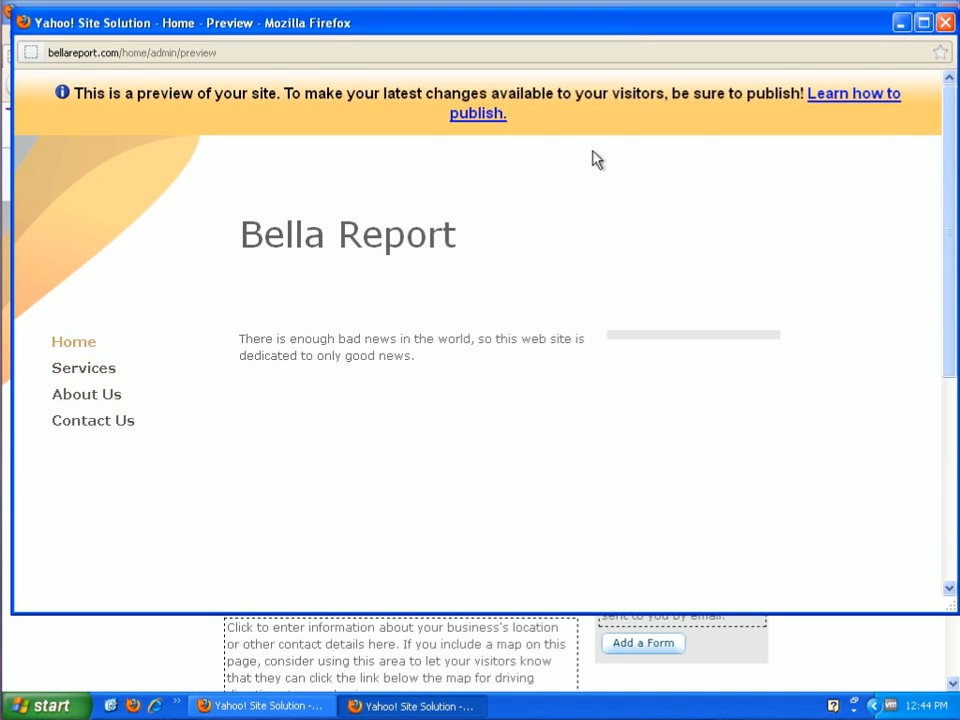
pyautogui.click(945, 22)
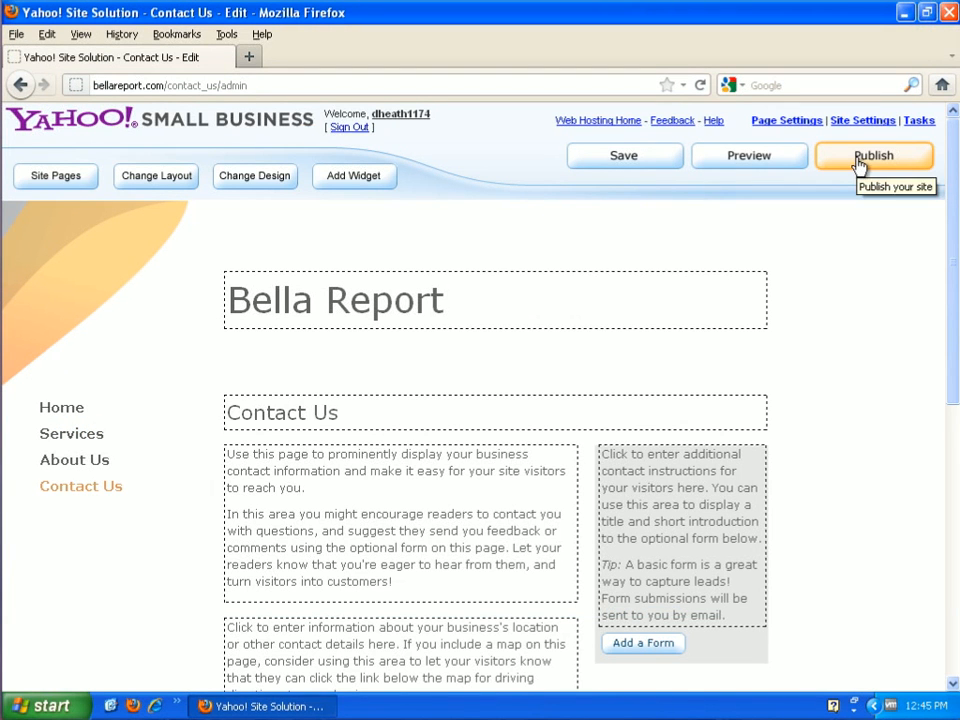
# - Publish the site despite the incomplete task list, dismissing any connection error and submitting the publication again
pyautogui.click(859, 161)
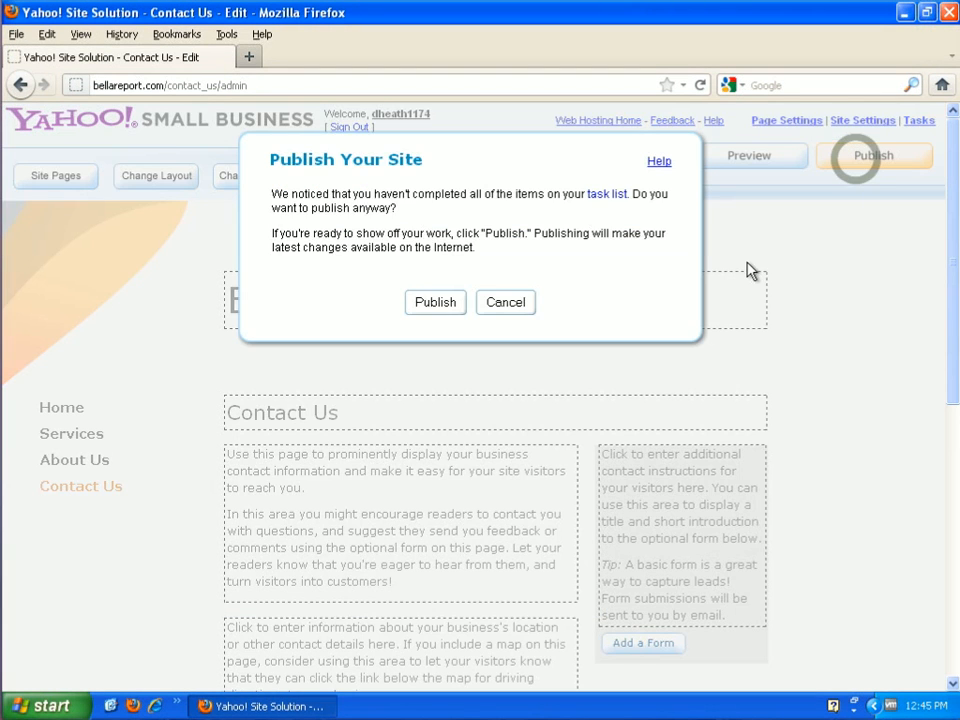
pyautogui.click(435, 302)
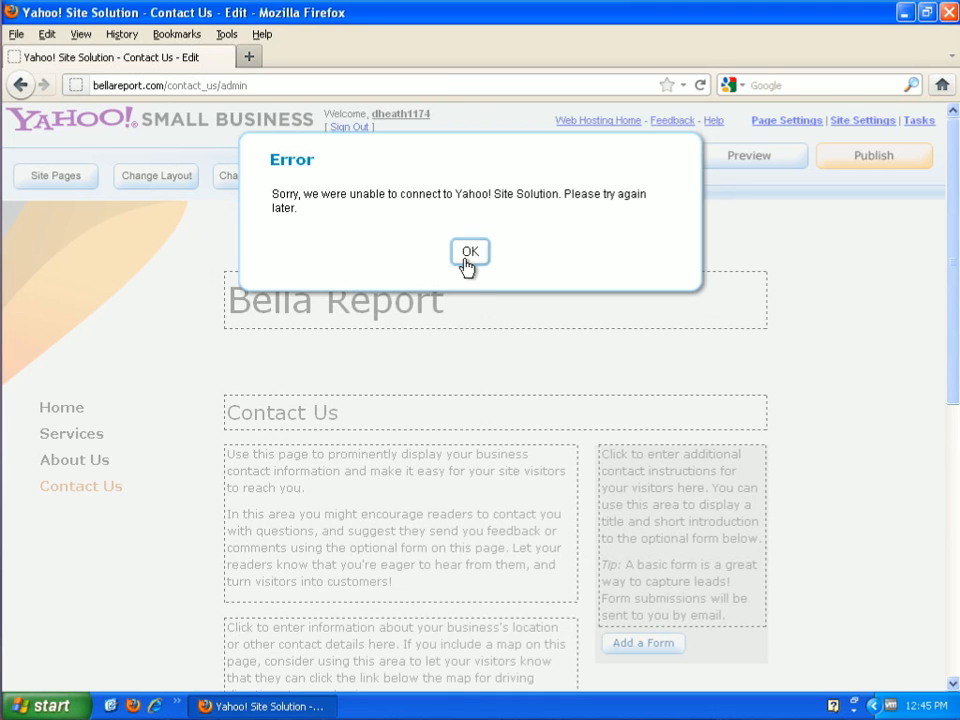
pyautogui.click(469, 252)
pyautogui.click(885, 170)
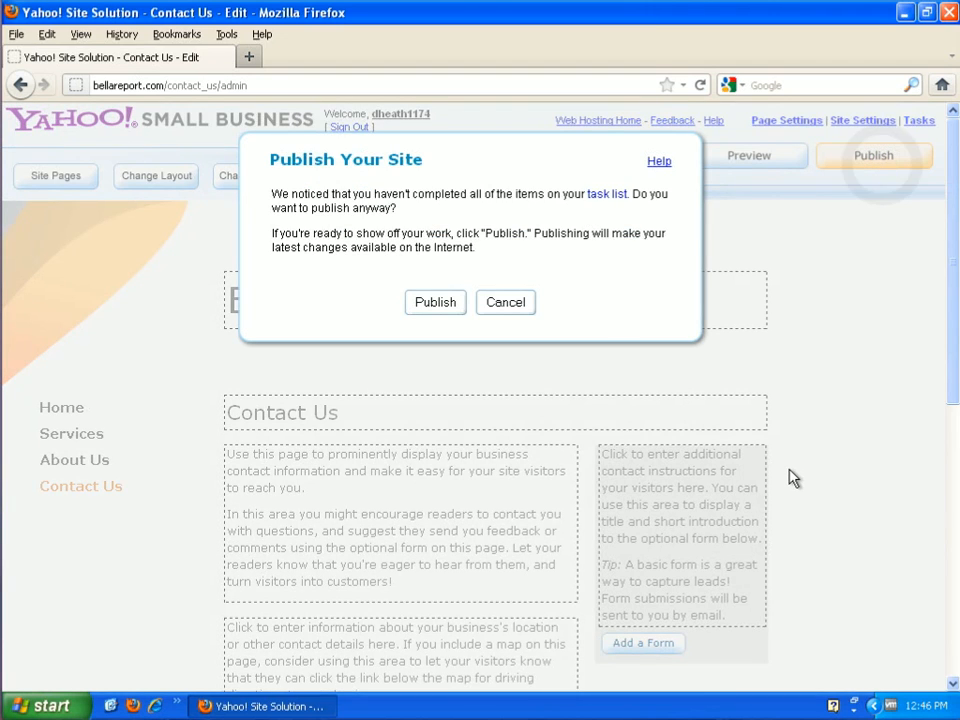
pyautogui.click(425, 310)
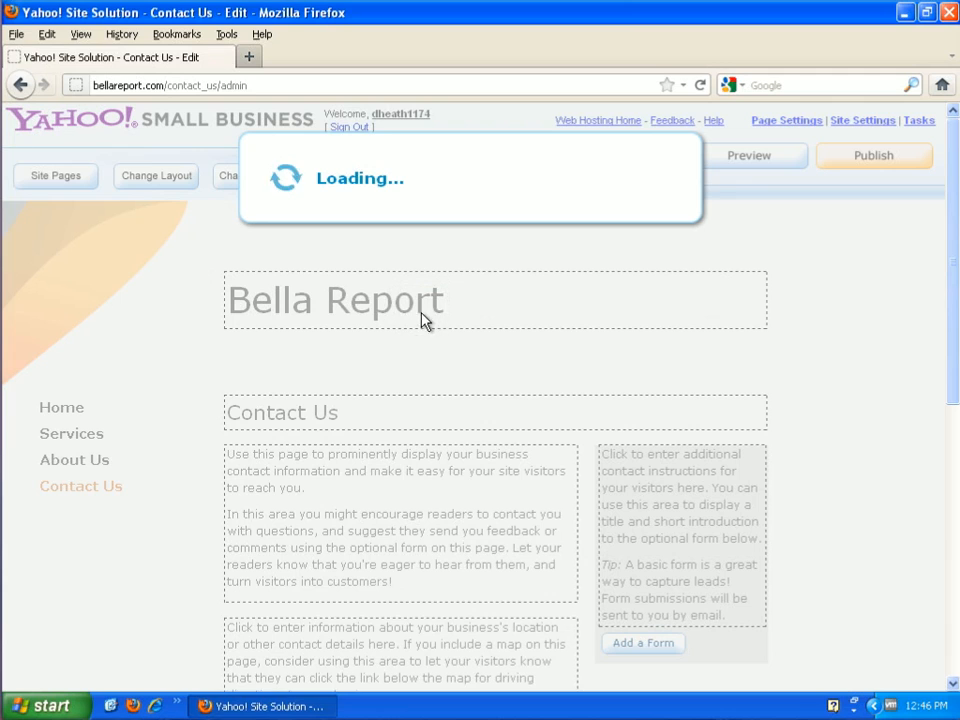